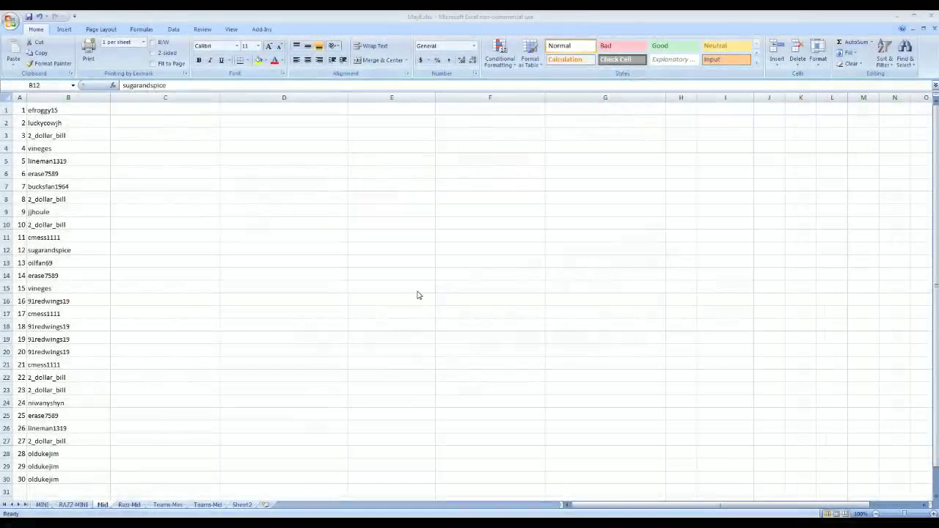
Copy the participant entries in B1:B30 and paste them into a blank List Randomizer form on RANDOM.ORG in the browser, without a trailing empty line.
{"action": "left_click_drag", "start_coordinate": [79, 113], "coordinate": [86, 480]}
{"action": "key", "text": "ctrl+c"}
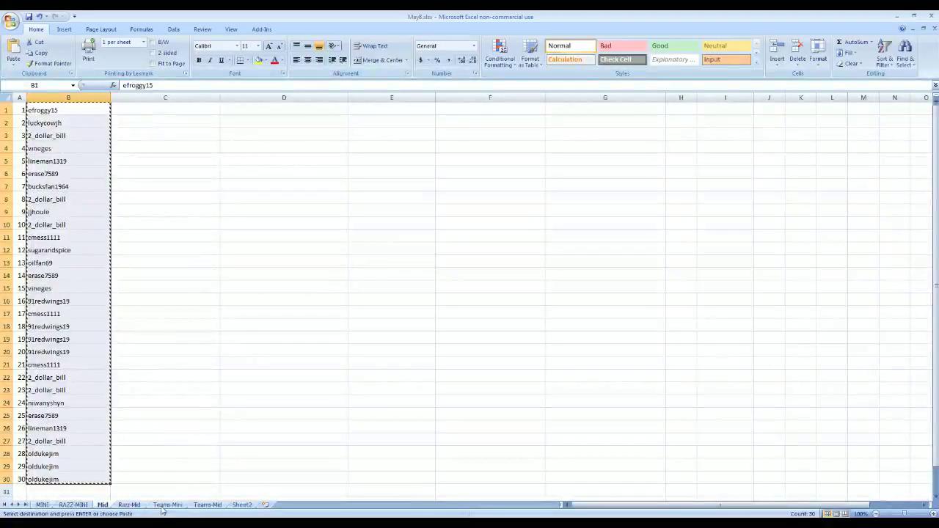
{"action": "key", "text": "alt+Tab"}
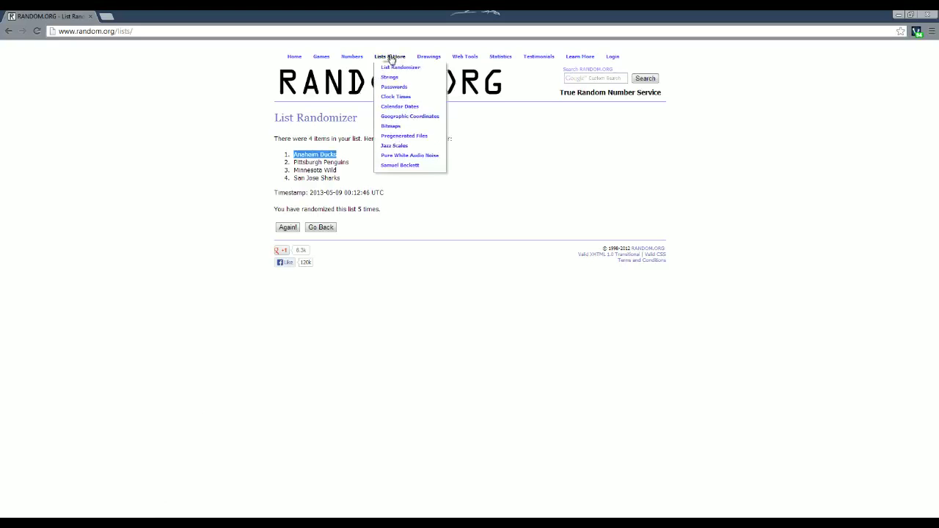
{"action": "left_click", "coordinate": [391, 69]}
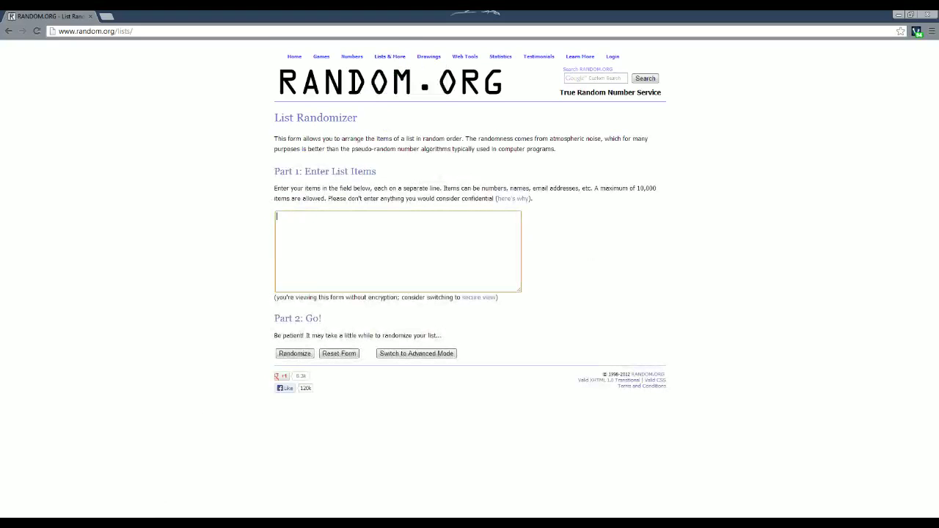
{"action": "key", "text": "ctrl+v"}
{"action": "key", "text": "BackSpace"}
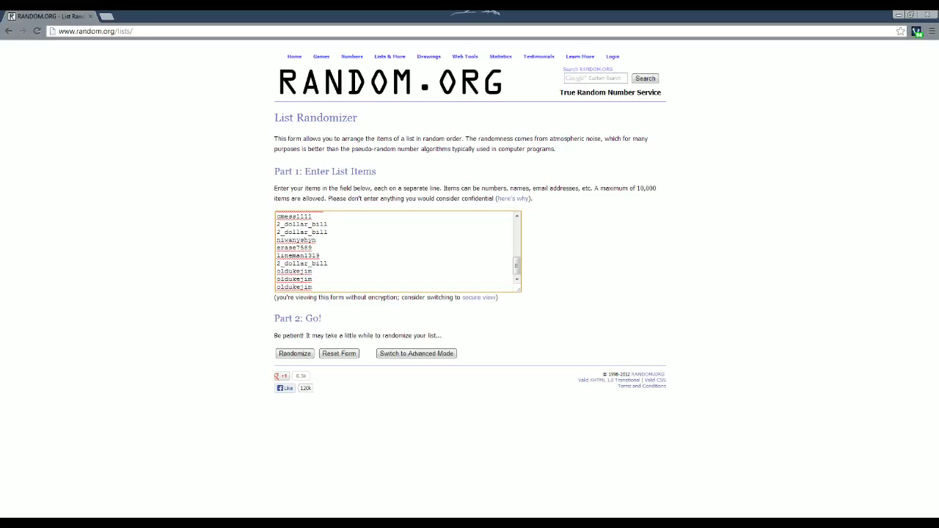
{"action": "scroll", "coordinate": [396, 252], "scroll_direction": "up", "scroll_amount": 2}
{"action": "scroll", "coordinate": [396, 252], "scroll_direction": "down", "scroll_amount": 2}
Randomize the pasted participant list five times in a row.
{"action": "left_click", "coordinate": [310, 354]}
{"action": "scroll", "coordinate": [470, 279], "scroll_direction": "down", "scroll_amount": 3}
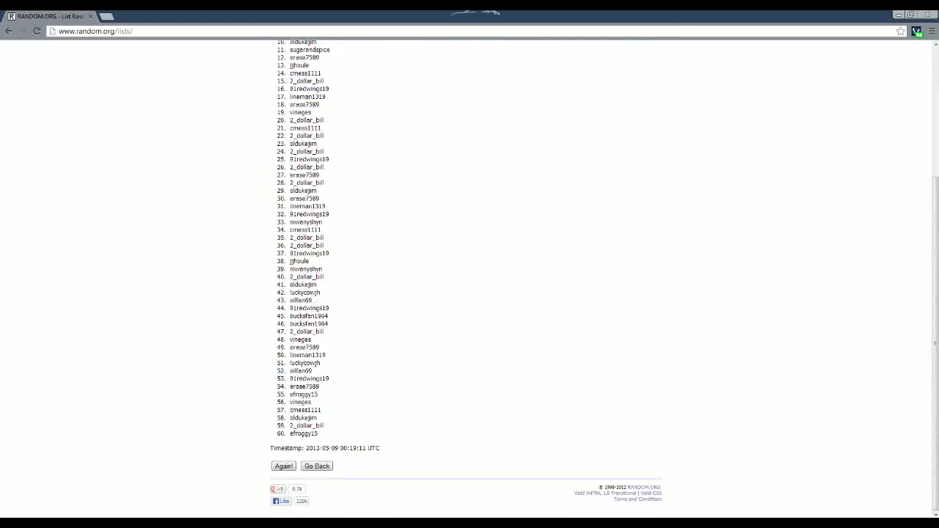
{"action": "left_click", "coordinate": [283, 466]}
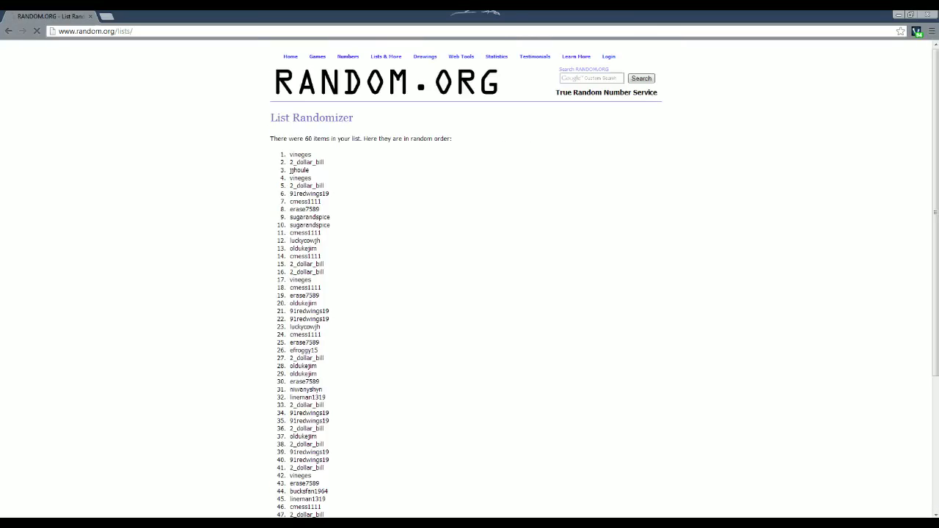
{"action": "scroll", "coordinate": [286, 466], "scroll_direction": "down", "scroll_amount": 3}
{"action": "scroll", "coordinate": [286, 466], "scroll_direction": "down", "scroll_amount": 3}
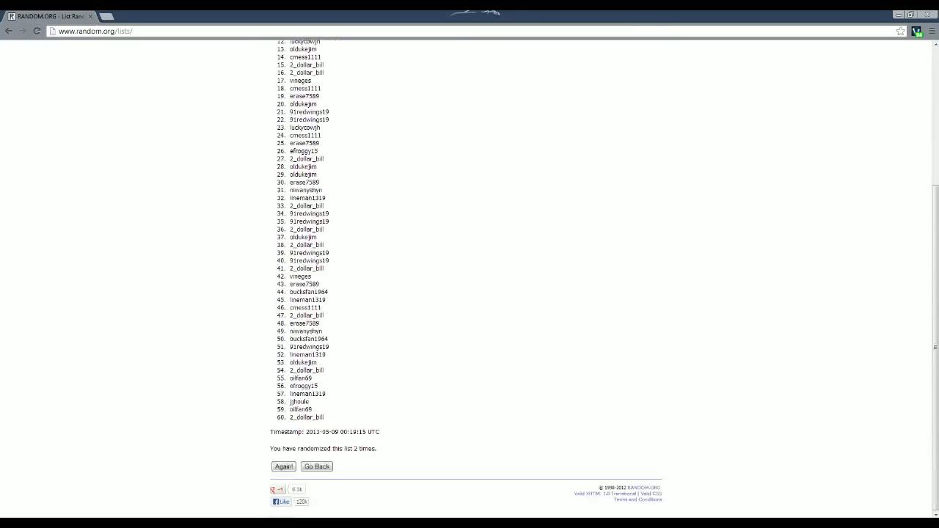
{"action": "left_click", "coordinate": [283, 466]}
{"action": "scroll", "coordinate": [293, 469], "scroll_direction": "down", "scroll_amount": 3}
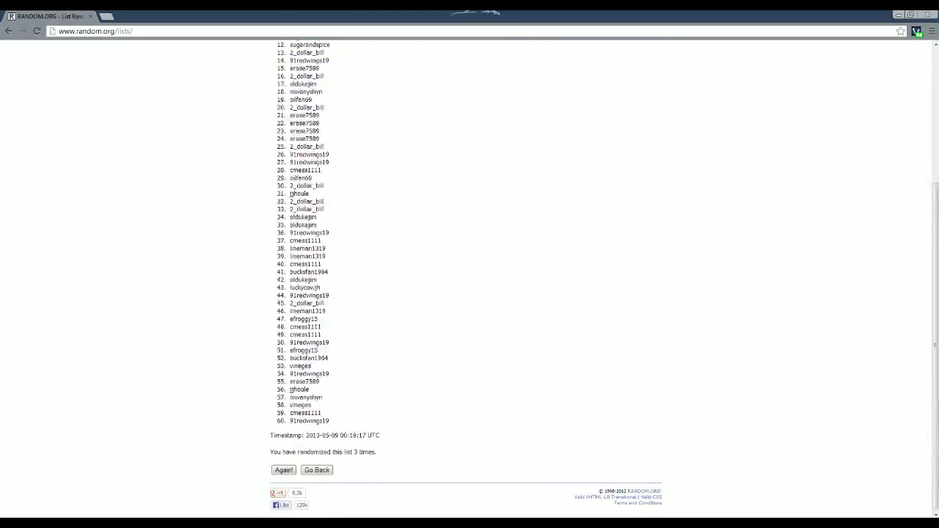
{"action": "left_click", "coordinate": [292, 467]}
{"action": "scroll", "coordinate": [330, 408], "scroll_direction": "down", "scroll_amount": 3}
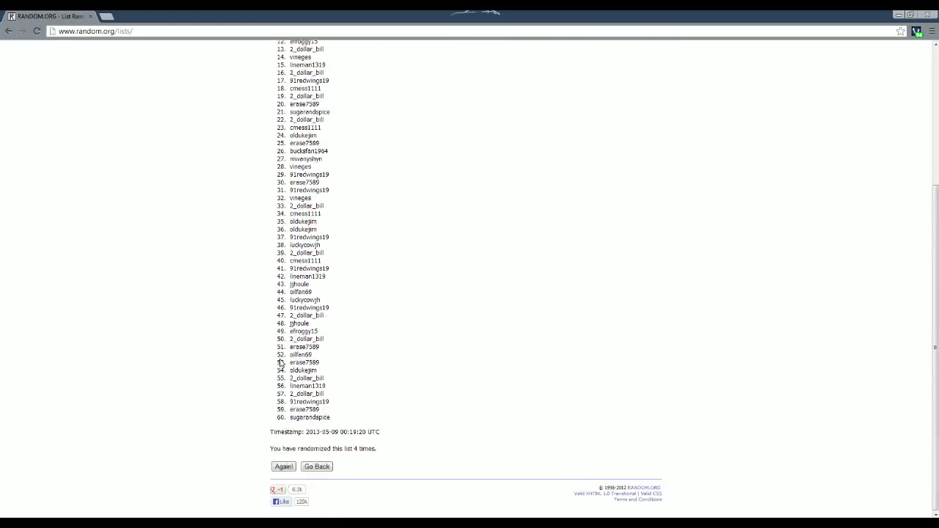
{"action": "left_click", "coordinate": [284, 467]}
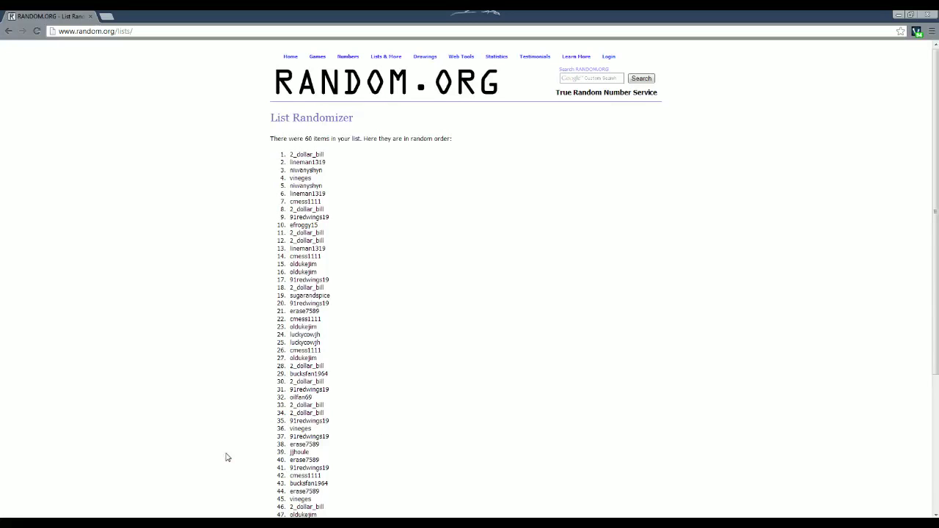
Highlight the first-ranked entry of the random result, switch to Excel and mark that participant with "free" in cell C3.
{"action": "left_click_drag", "start_coordinate": [325, 155], "coordinate": [288, 155]}
{"action": "left_click", "coordinate": [287, 512]}
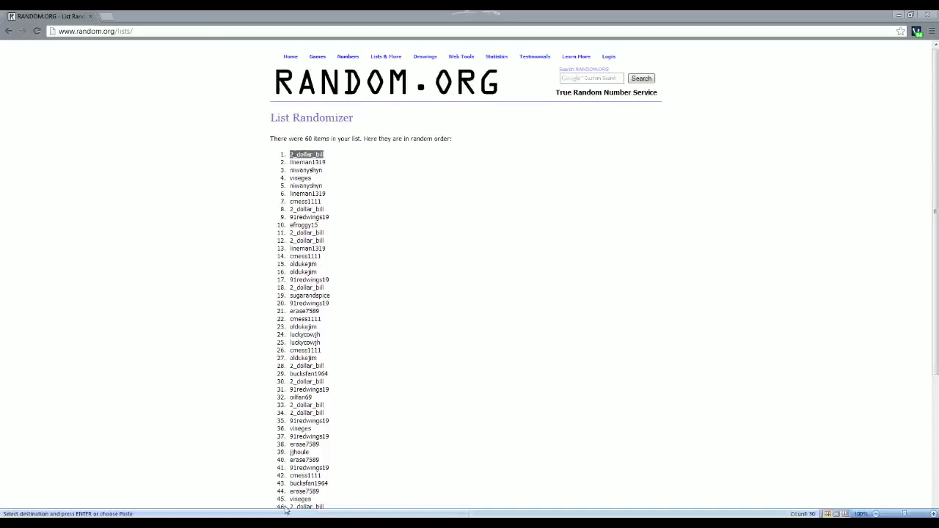
{"action": "left_click", "coordinate": [130, 133]}
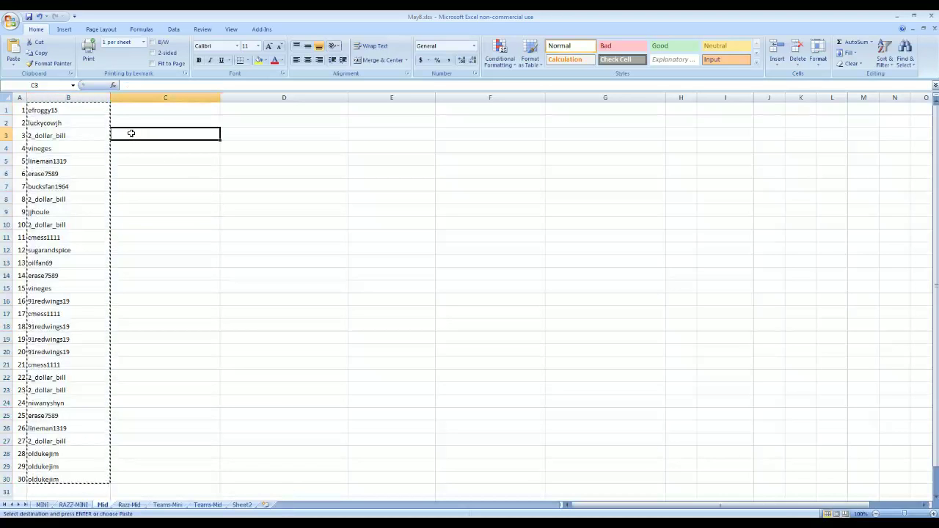
{"action": "type", "text": "free"}
{"action": "left_click", "coordinate": [199, 211]}
Copy B1:B30 again and paste the entries into a fresh List Randomizer form in the browser.
{"action": "left_click_drag", "start_coordinate": [82, 110], "coordinate": [80, 479]}
{"action": "key", "text": "ctrl+c"}
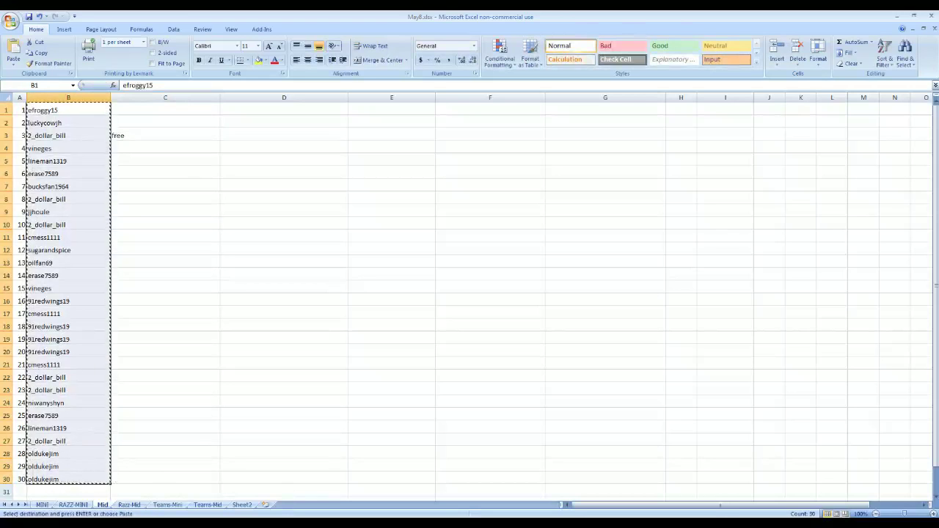
{"action": "key", "text": "alt+Tab"}
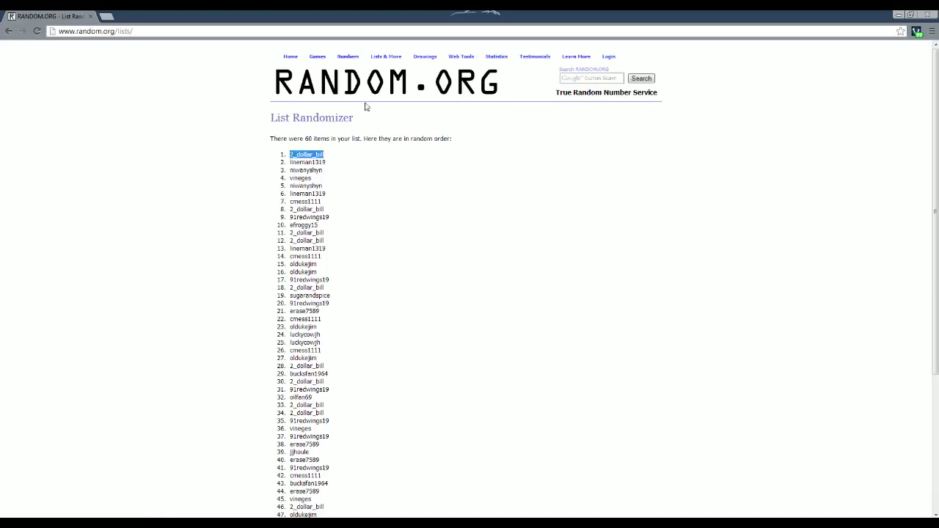
{"action": "left_click", "coordinate": [396, 68]}
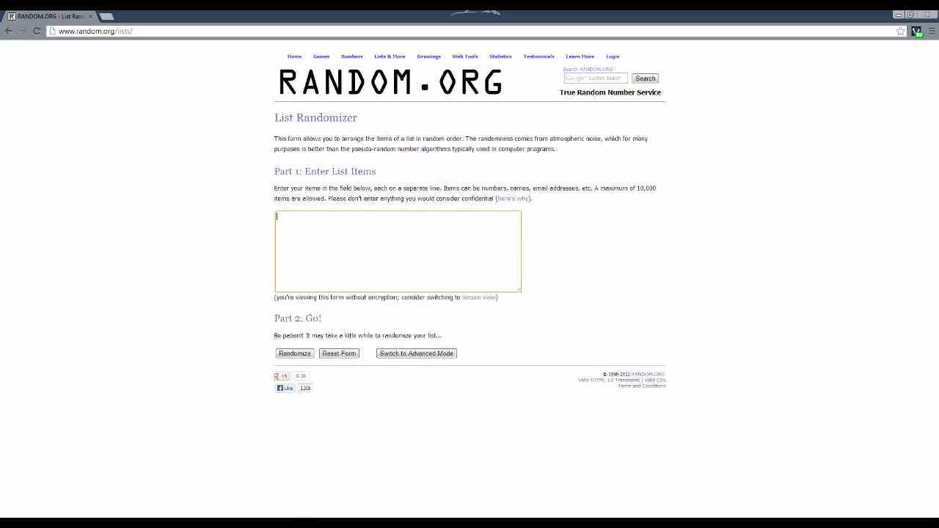
{"action": "key", "text": "ctrl+v"}
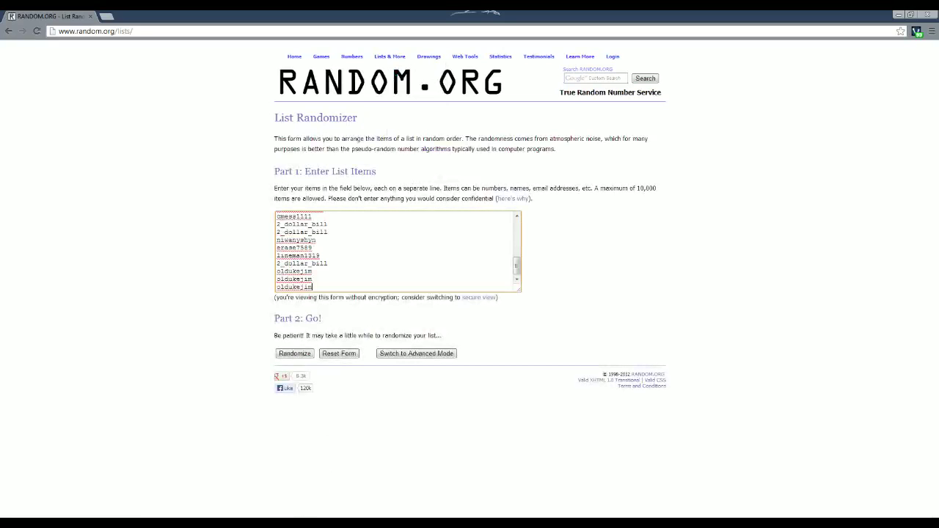
Shuffle the 30-entry list five times to produce the draft order.
{"action": "left_click", "coordinate": [309, 355]}
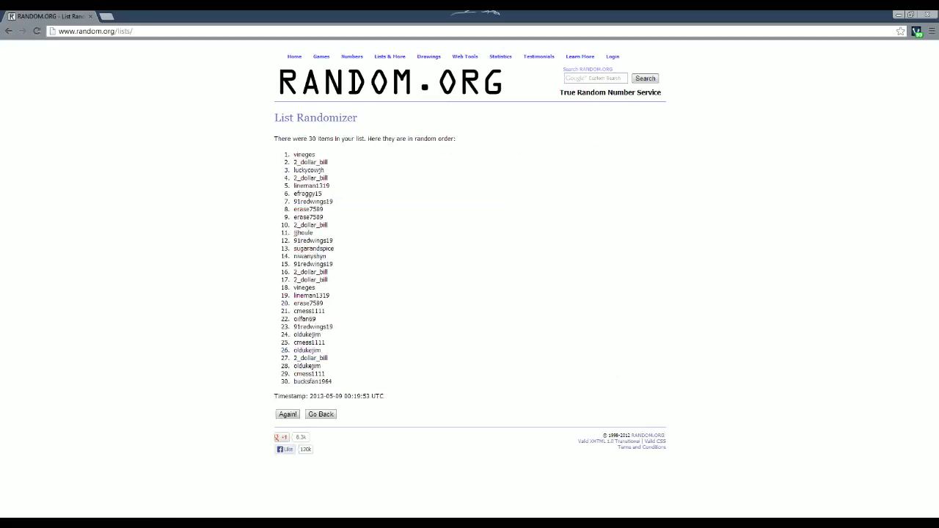
{"action": "left_click", "coordinate": [287, 415]}
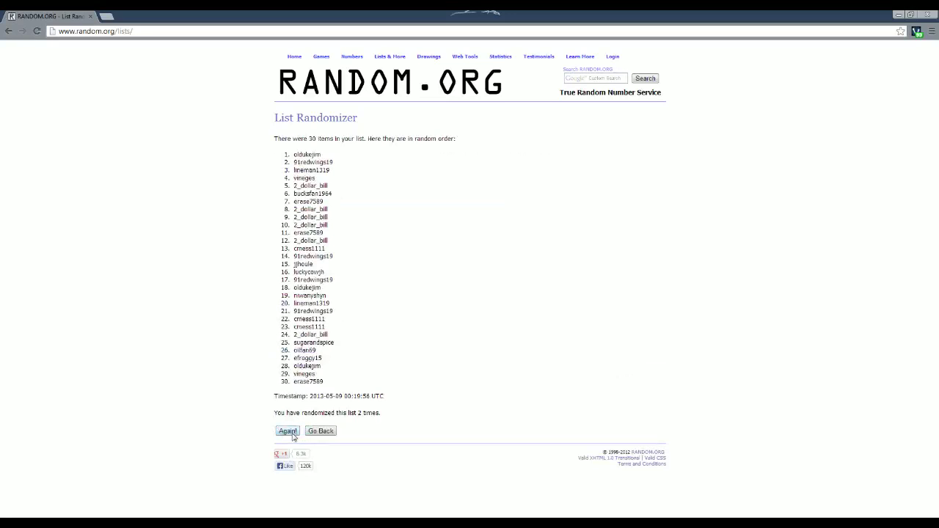
{"action": "left_click", "coordinate": [293, 433]}
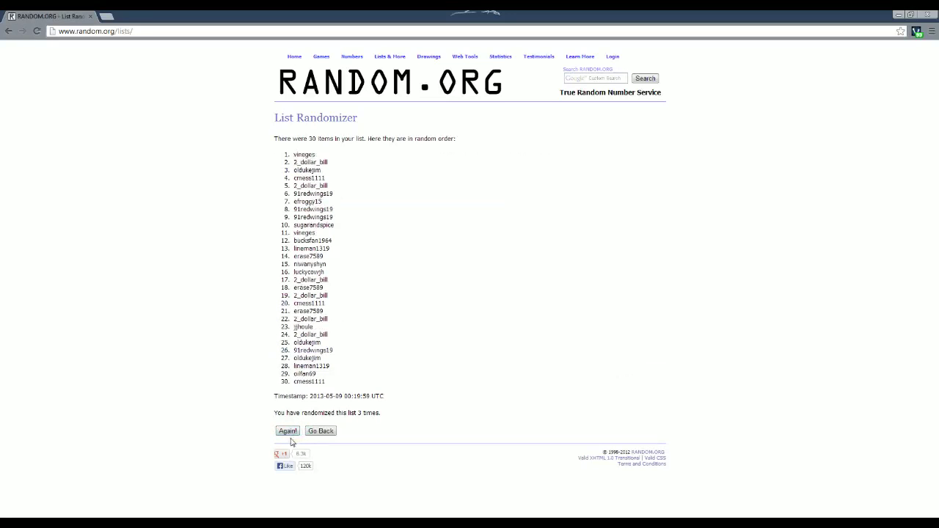
{"action": "left_click", "coordinate": [289, 437]}
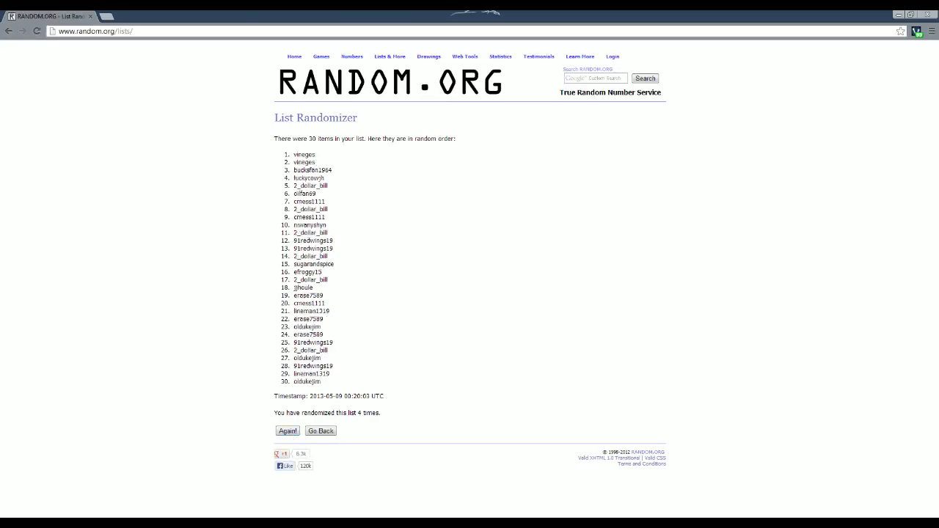
{"action": "left_click", "coordinate": [287, 431]}
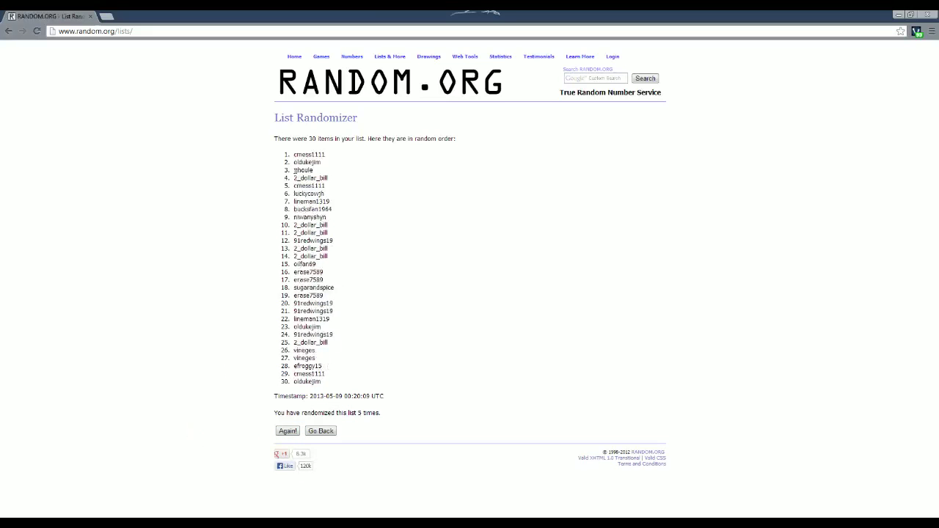
Copy the complete randomized list and paste it into the Excel Mid sheet starting at cell E1.
{"action": "left_click_drag", "start_coordinate": [325, 383], "coordinate": [291, 157]}
{"action": "right_click", "coordinate": [301, 170]}
{"action": "left_click", "coordinate": [319, 184]}
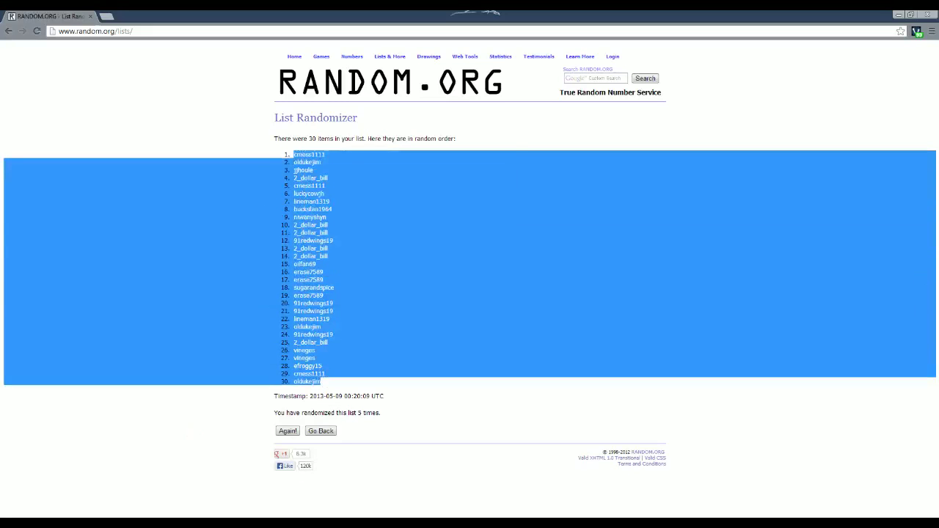
{"action": "key", "text": "alt+Tab"}
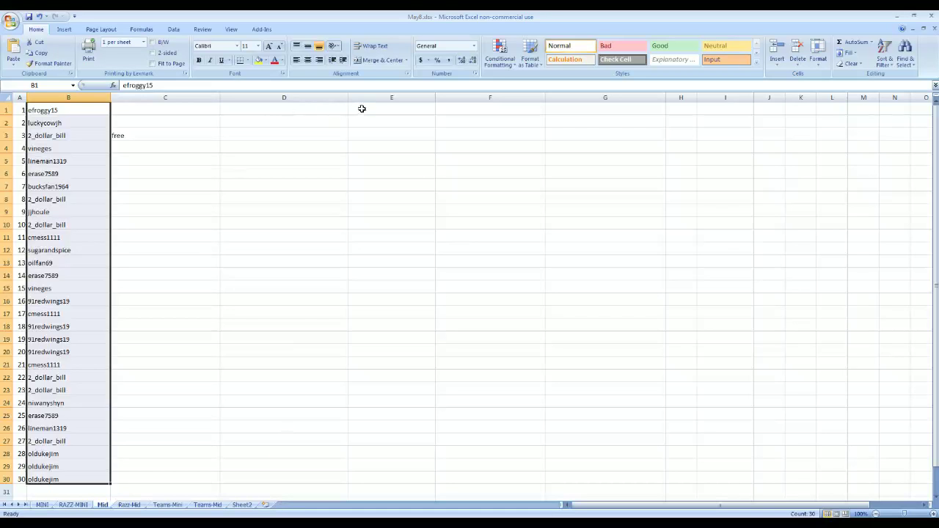
{"action": "right_click", "coordinate": [361, 109]}
{"action": "left_click", "coordinate": [387, 136]}
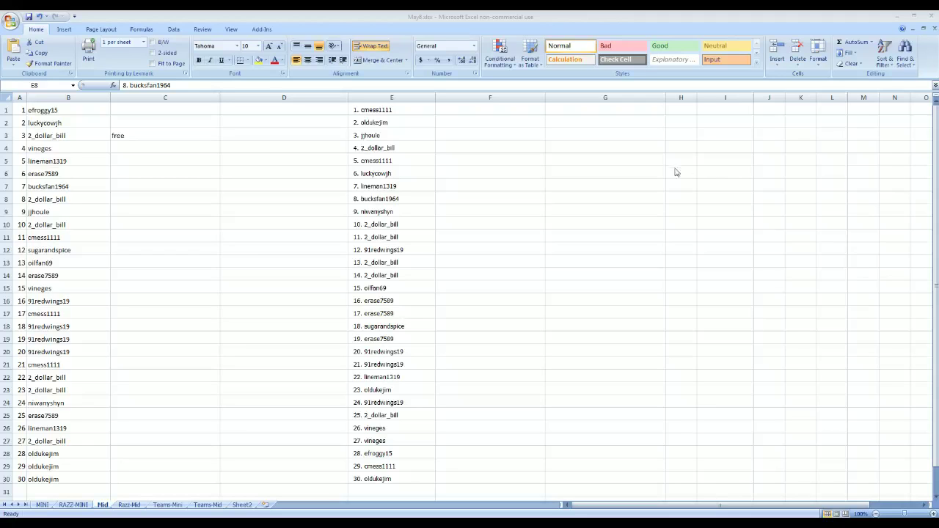
Enter the first two team picks beside the draft order: Edmonton in F1 and Pittsburgh in F2.
{"action": "left_click", "coordinate": [476, 109]}
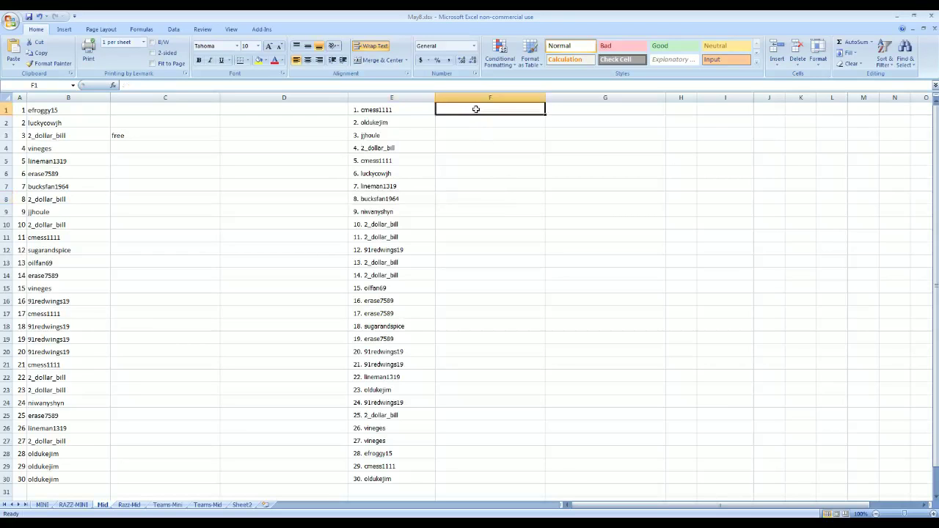
{"action": "type", "text": "Edmonton"}
{"action": "key", "text": "Return"}
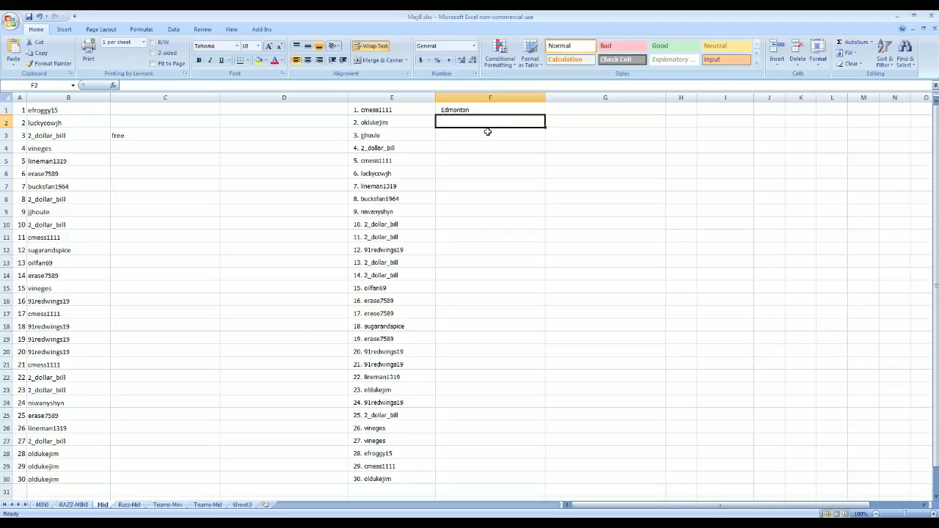
{"action": "type", "text": "Pitt"}
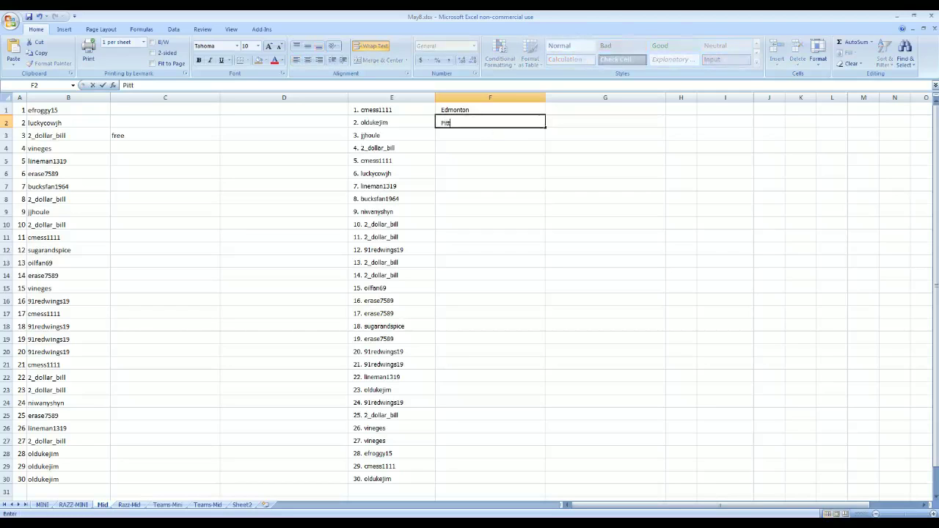
{"action": "type", "text": "sburgh"}
{"action": "key", "text": "Return"}
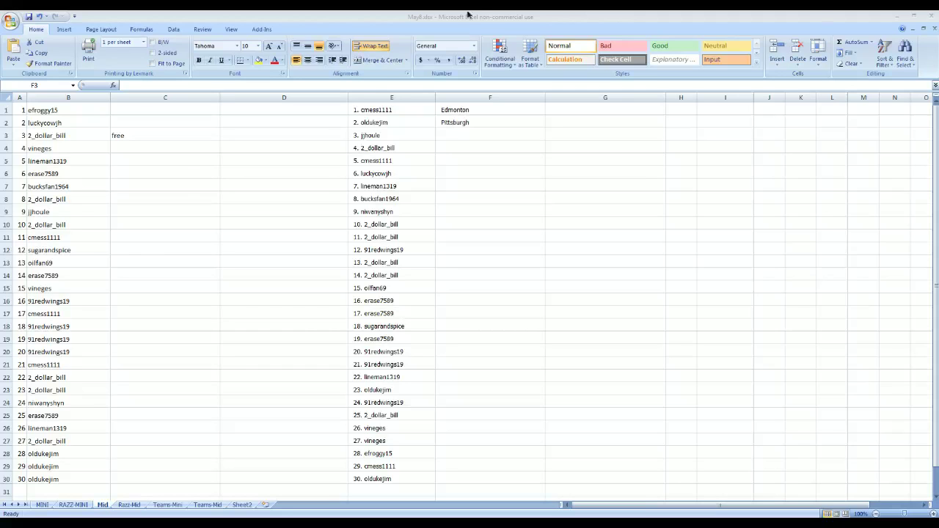
Select the Boston Bruins on the browser's NHL Draft Board, and record Boston in cell F3 of the Excel sheet.
{"action": "key", "text": "alt+Tab"}
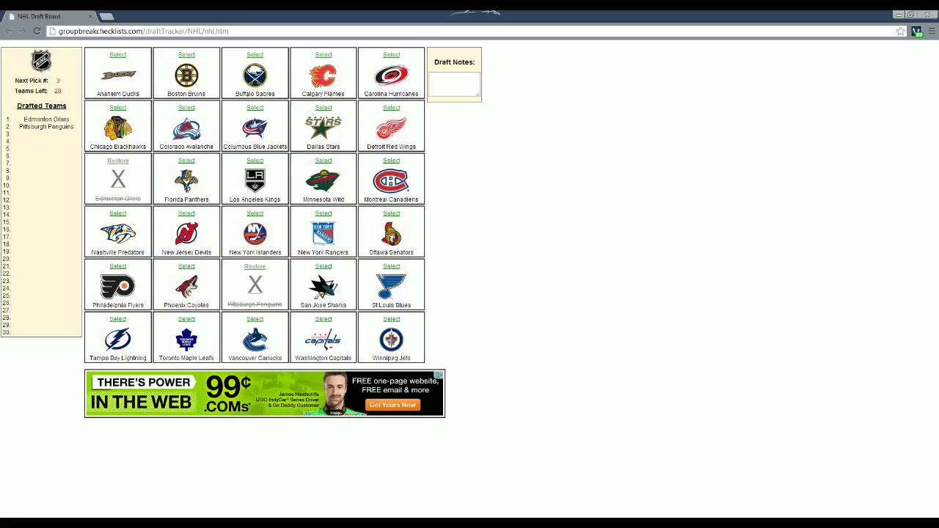
{"action": "left_click", "coordinate": [187, 56]}
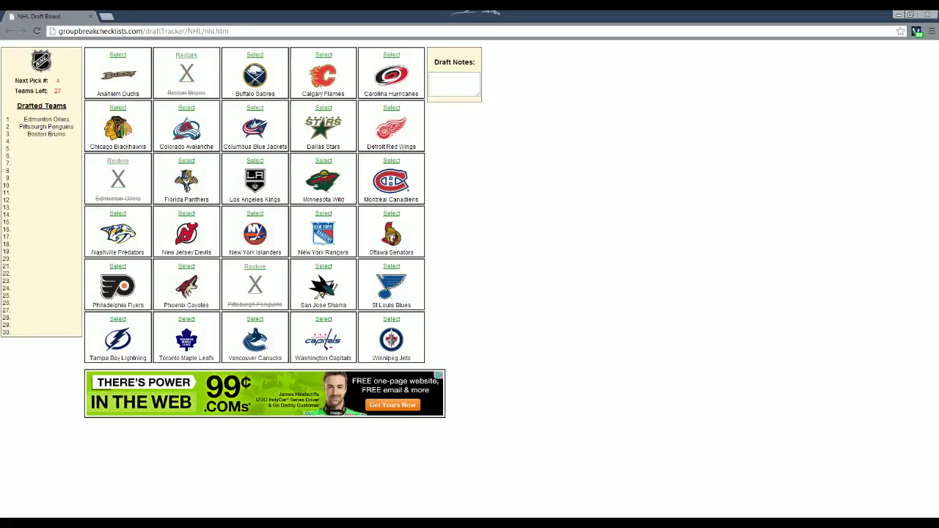
{"action": "left_click", "coordinate": [285, 511]}
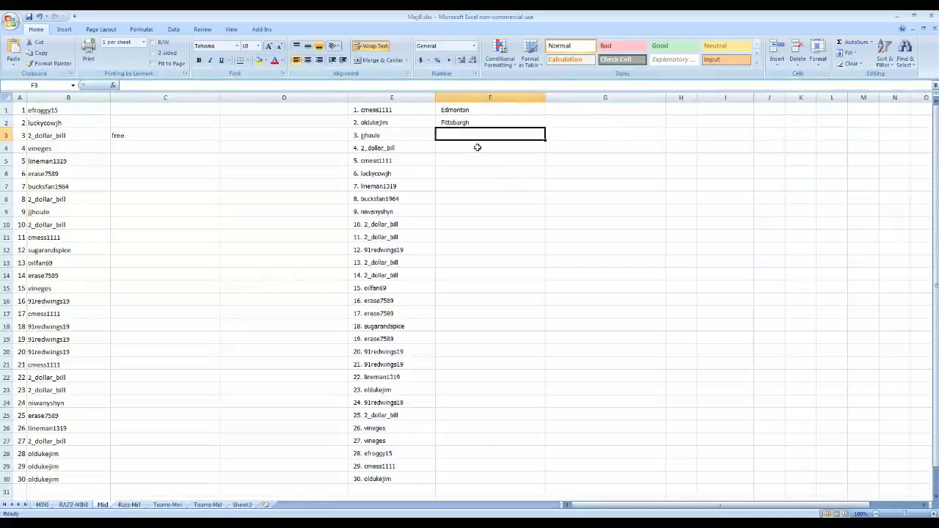
{"action": "type", "text": "Boston"}
{"action": "key", "text": "Return"}
{"action": "type", "text": "'"}
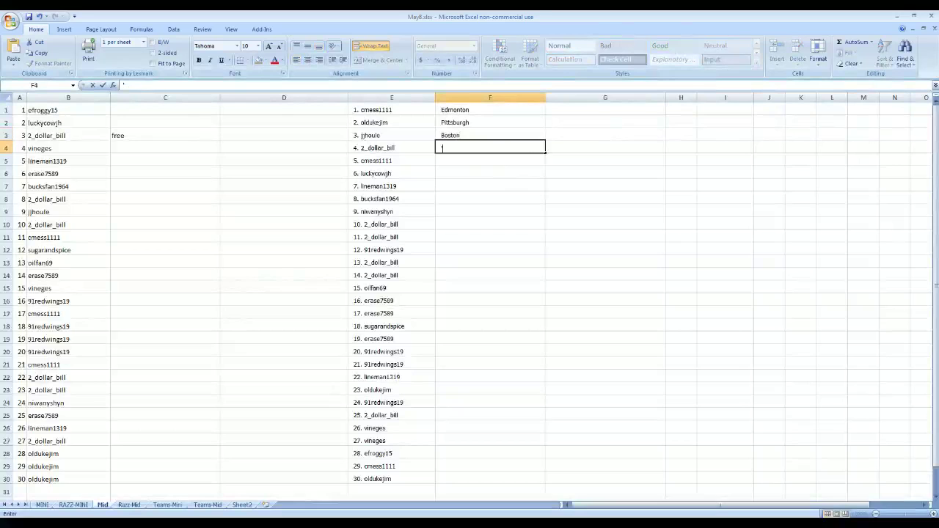
{"action": "left_click", "coordinate": [569, 198]}
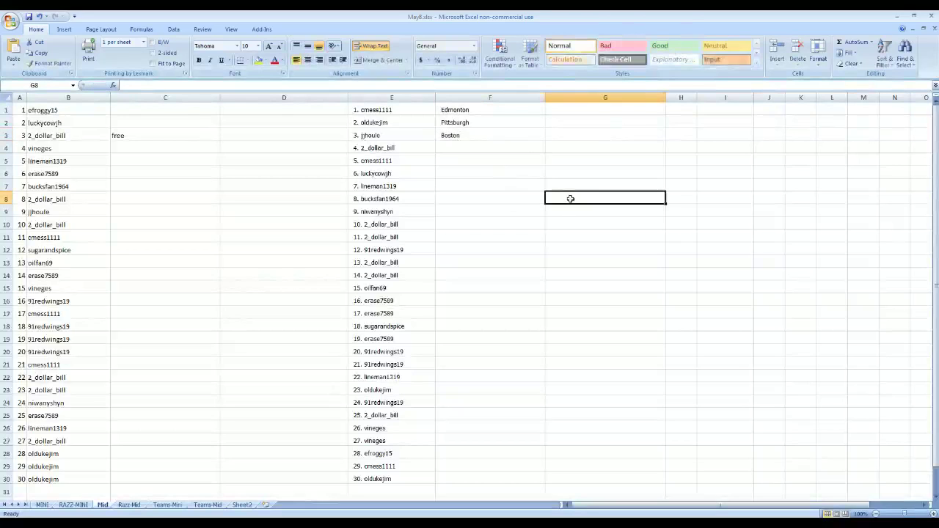
Enter Chicago in cell F4 as the fourth team pick.
{"action": "left_click", "coordinate": [471, 148]}
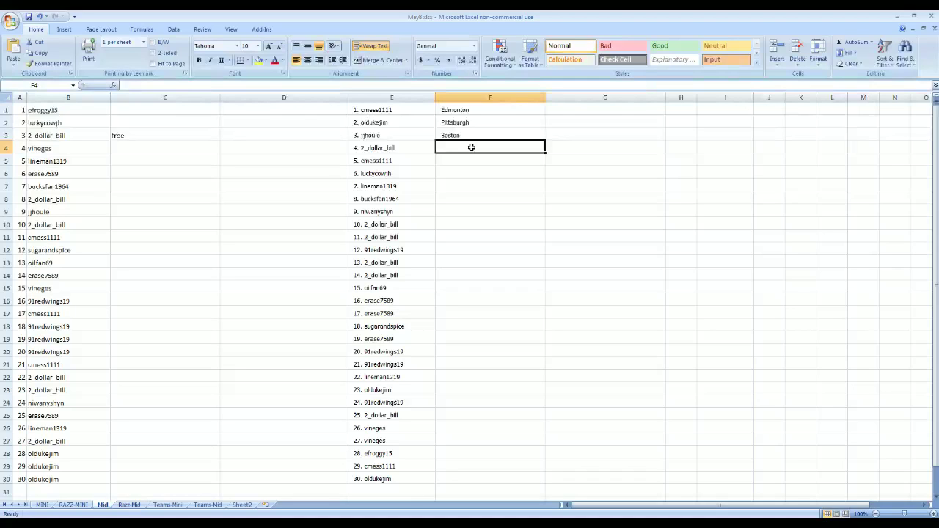
{"action": "type", "text": "Chicago"}
{"action": "key", "text": "Return"}
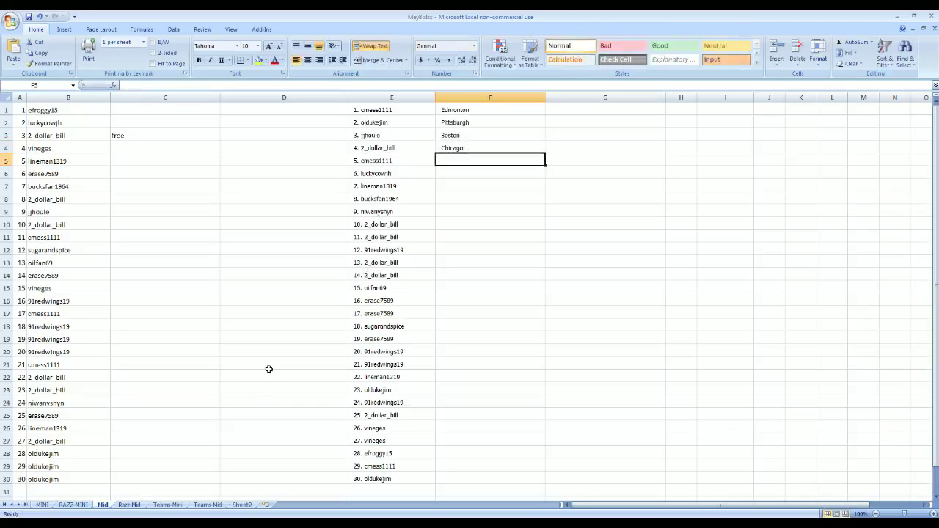
Enter the next three team picks beside the draft order: Detroit in F5, Colorado in F6 and Montreal in F7.
{"action": "type", "text": "Detroit"}
{"action": "key", "text": "Return"}
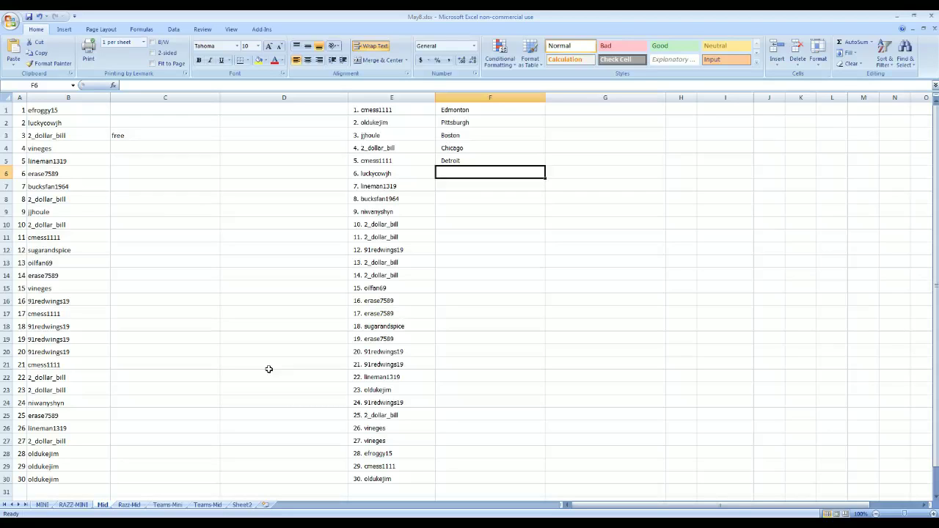
{"action": "type", "text": "Colorado"}
{"action": "key", "text": "Return"}
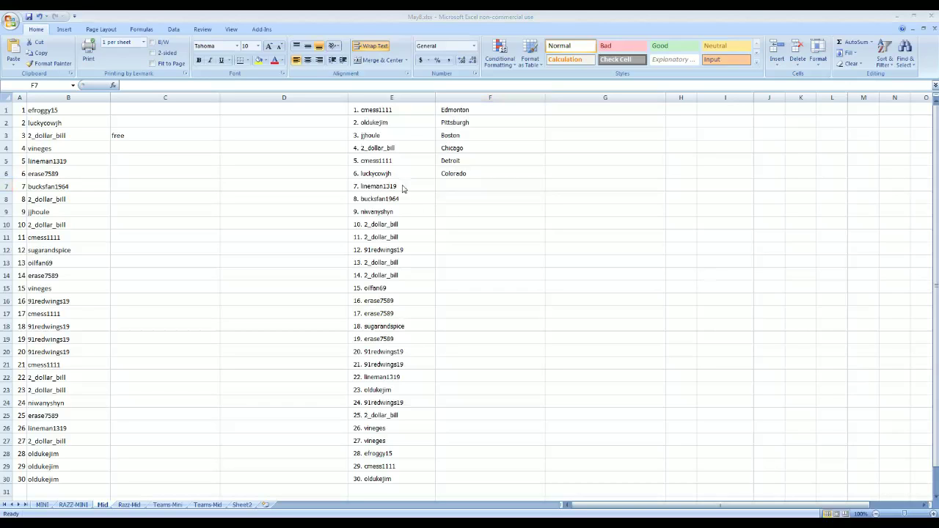
{"action": "left_click", "coordinate": [462, 185]}
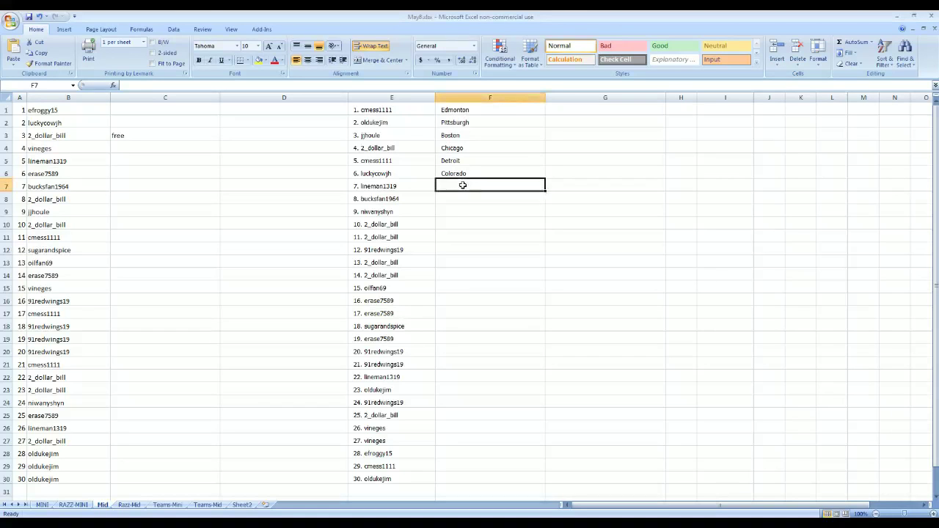
{"action": "type", "text": "Montreal"}
{"action": "key", "text": "Return"}
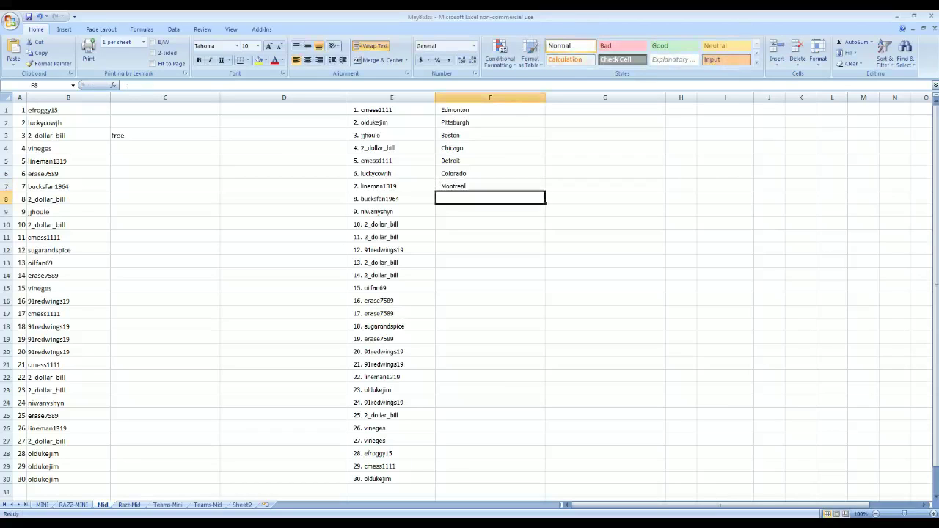
Switch to the browser's NHL Draft Board and select the Montreal Canadiens, Chicago Blackhawks, Detroit Red Wings and Colorado Avalanche.
{"action": "key", "text": "alt+Tab"}
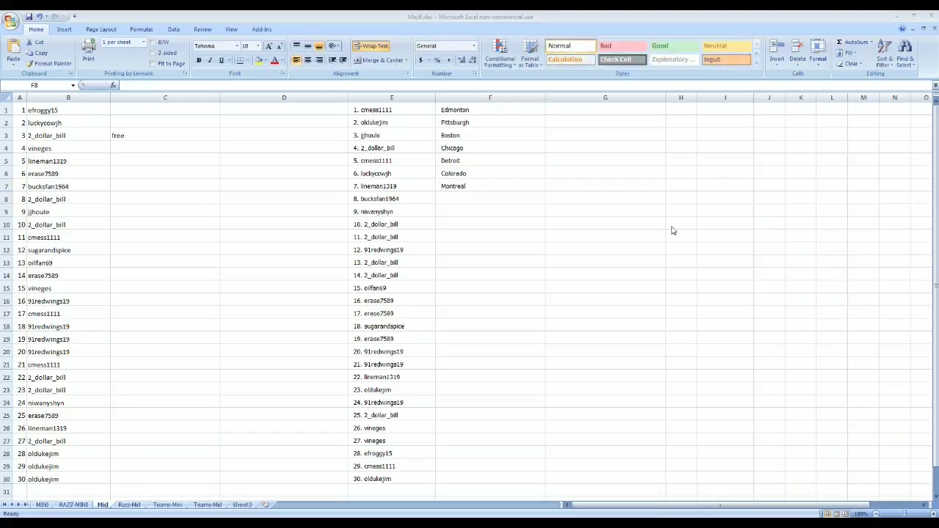
{"action": "left_click", "coordinate": [521, 202]}
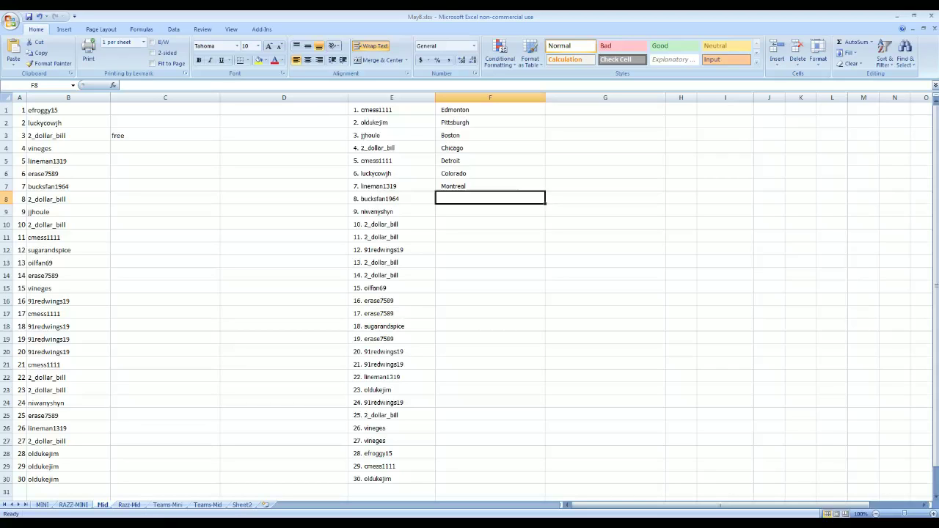
{"action": "left_click", "coordinate": [154, 515]}
{"action": "left_click", "coordinate": [389, 161]}
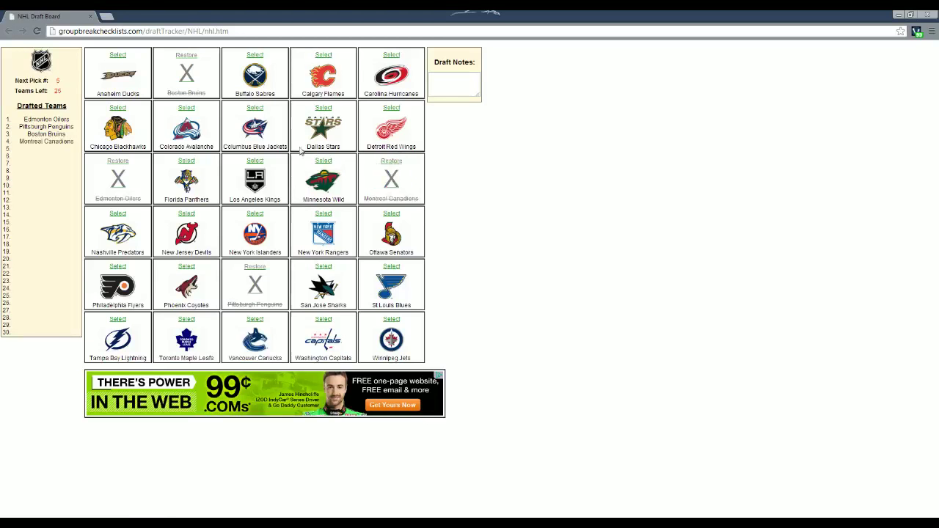
{"action": "left_click", "coordinate": [120, 108]}
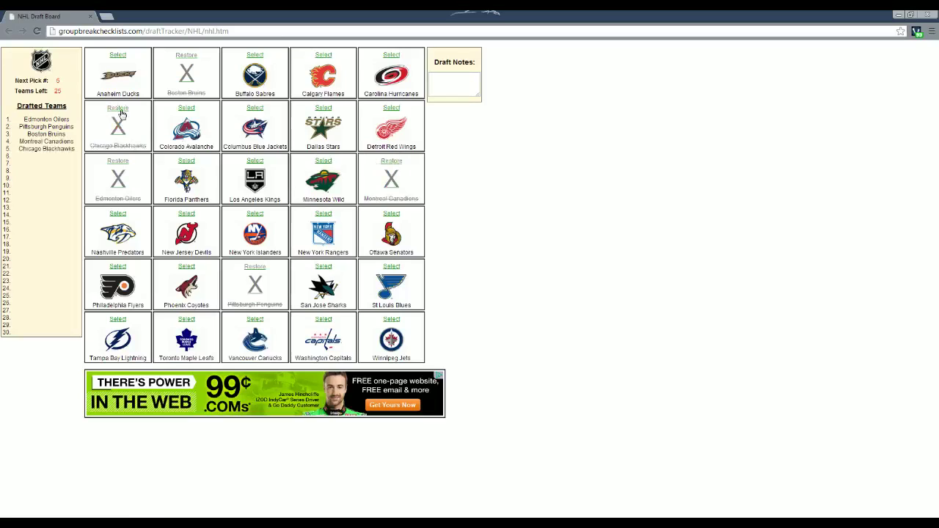
{"action": "left_click", "coordinate": [390, 108]}
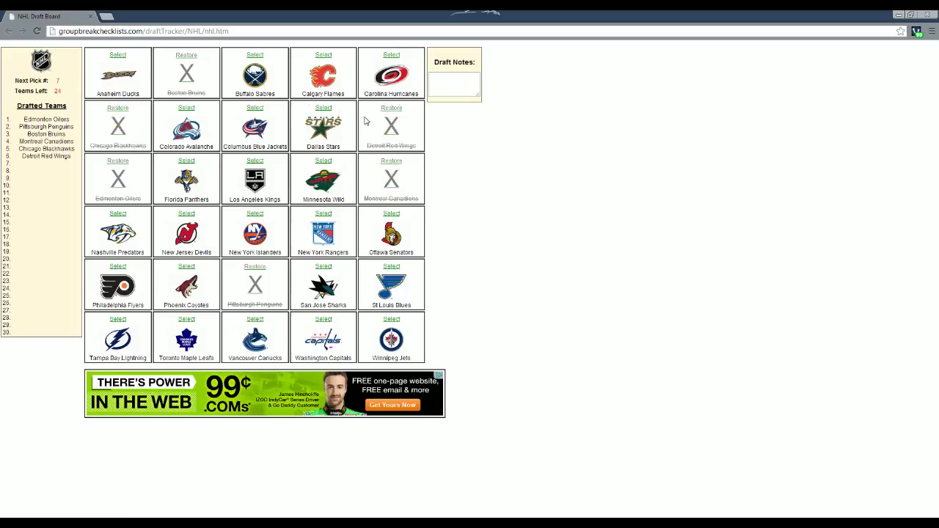
{"action": "left_click", "coordinate": [186, 107]}
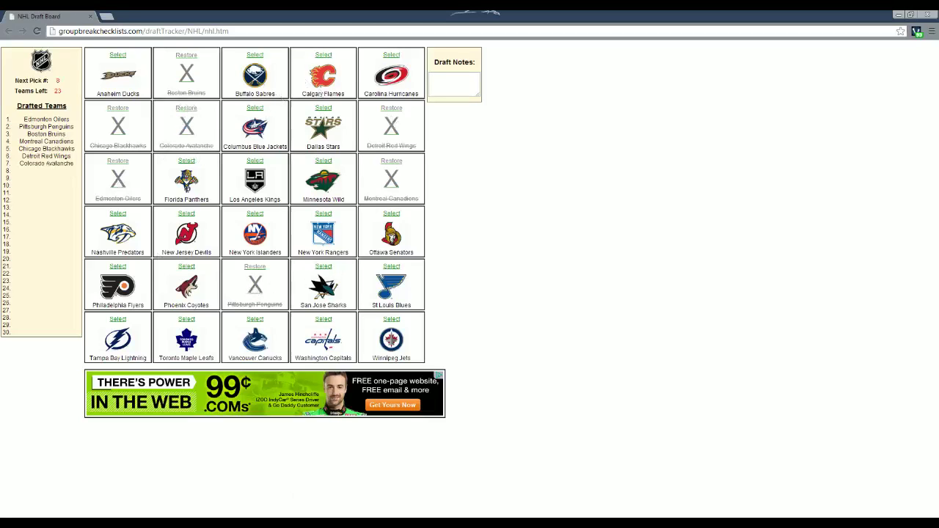
Select the New Jersey Devils on the browser's draft board, and record New Jersey in cell F8 of the Excel sheet.
{"action": "key", "text": "alt+Tab"}
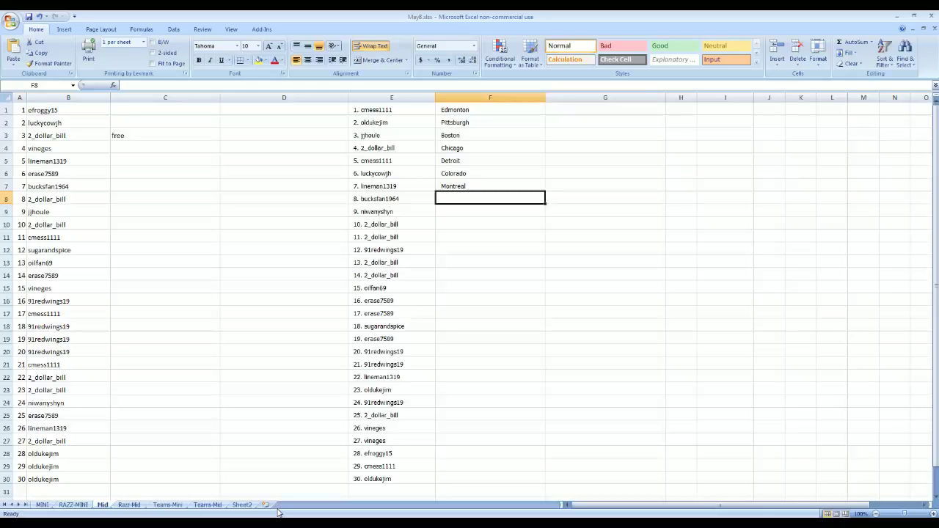
{"action": "key", "text": "alt+Tab"}
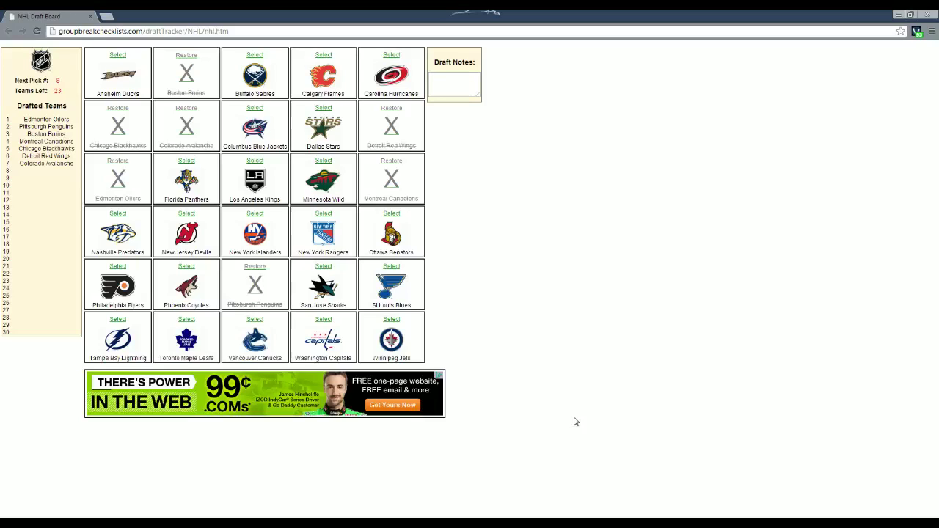
{"action": "left_click", "coordinate": [187, 213]}
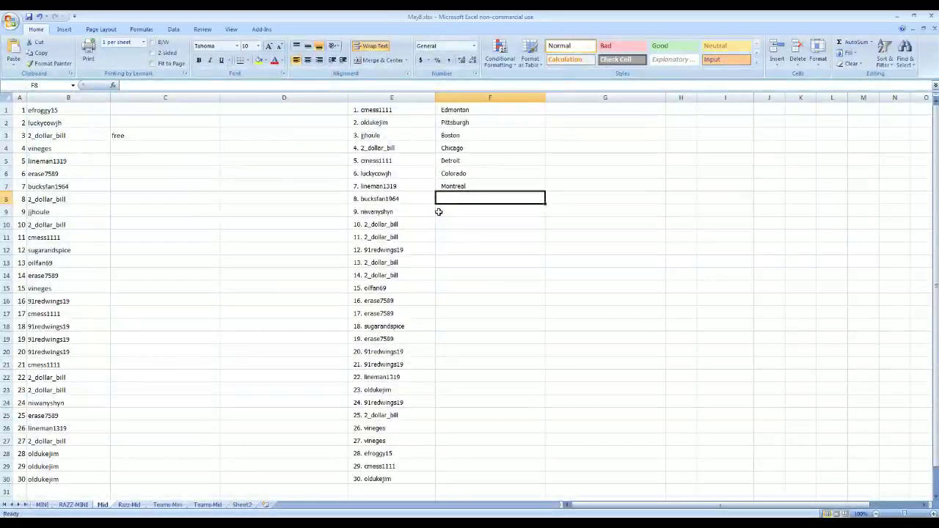
{"action": "type", "text": "New Jersey"}
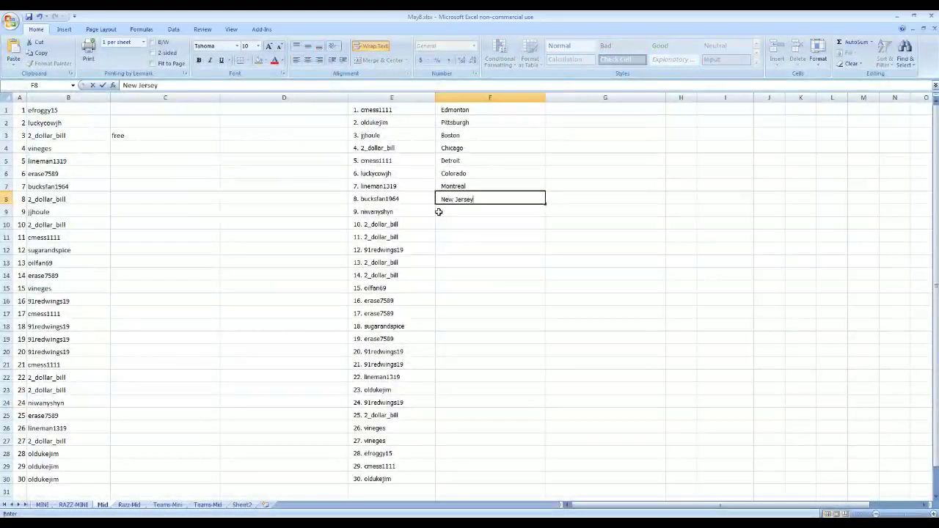
{"action": "key", "text": "Return"}
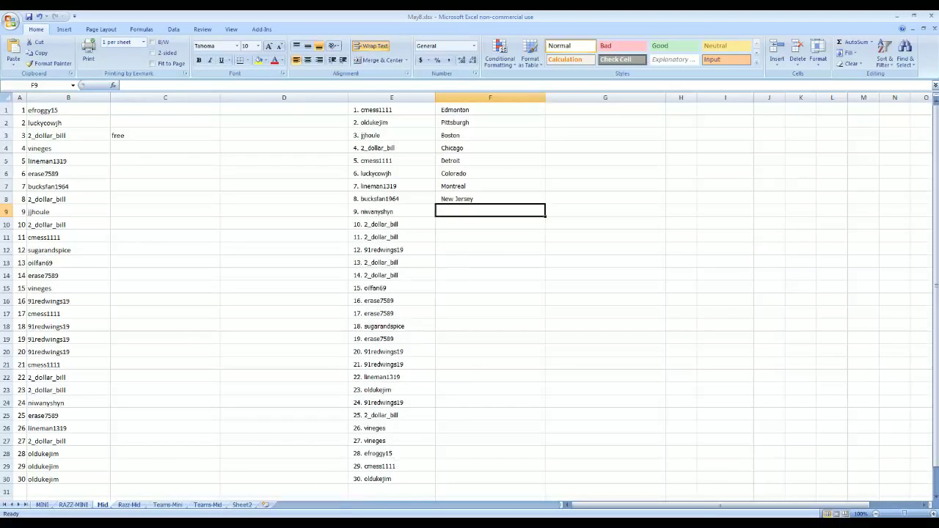
Select the Ottawa Senators on the browser's draft board, and record Ottawa in cell F9 of the Excel sheet.
{"action": "key", "text": "alt+Tab"}
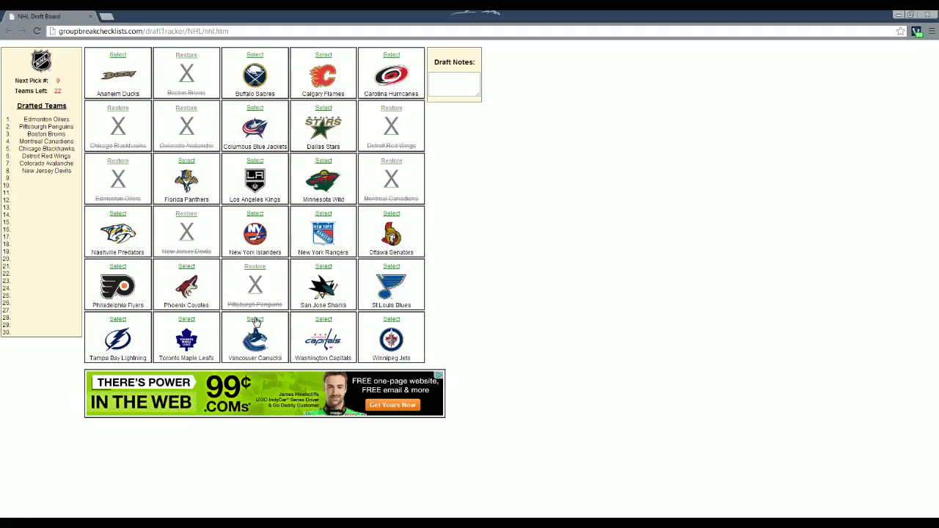
{"action": "left_click", "coordinate": [391, 213]}
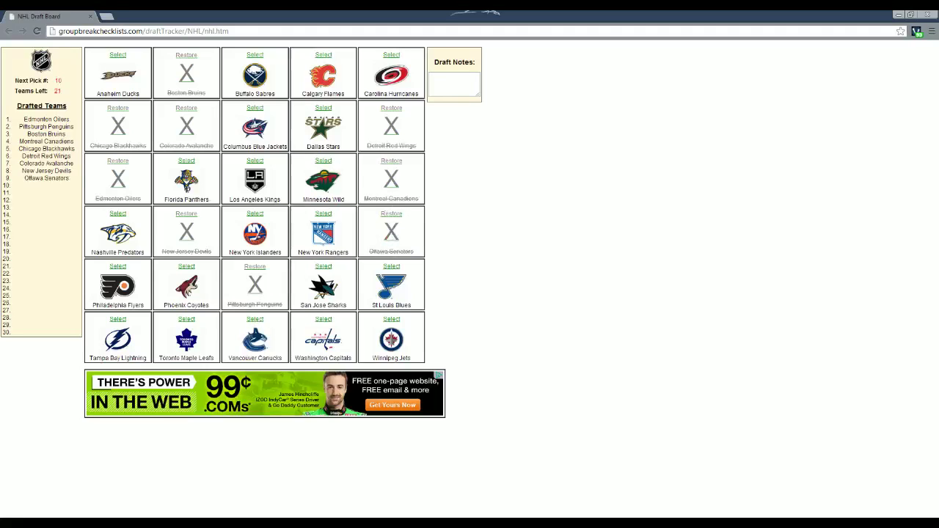
{"action": "left_click", "coordinate": [273, 517]}
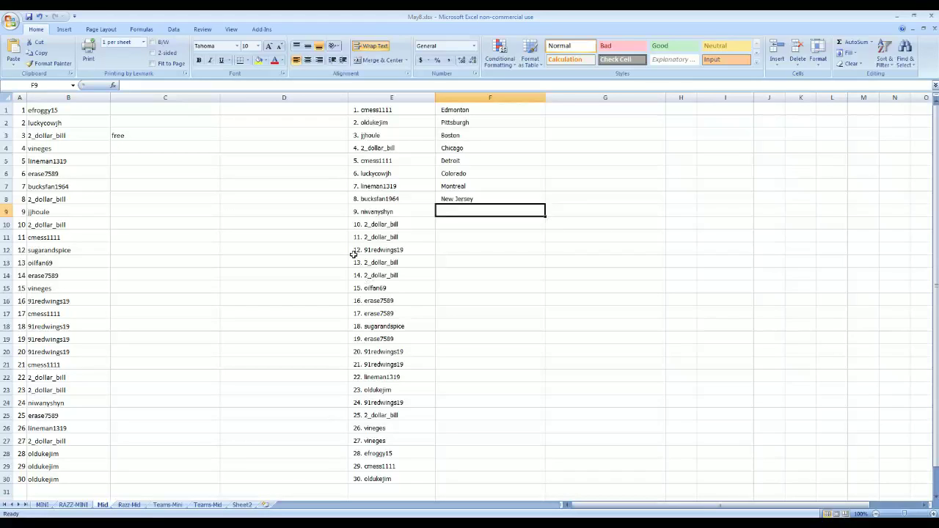
{"action": "type", "text": "Ottawa"}
{"action": "key", "text": "Return"}
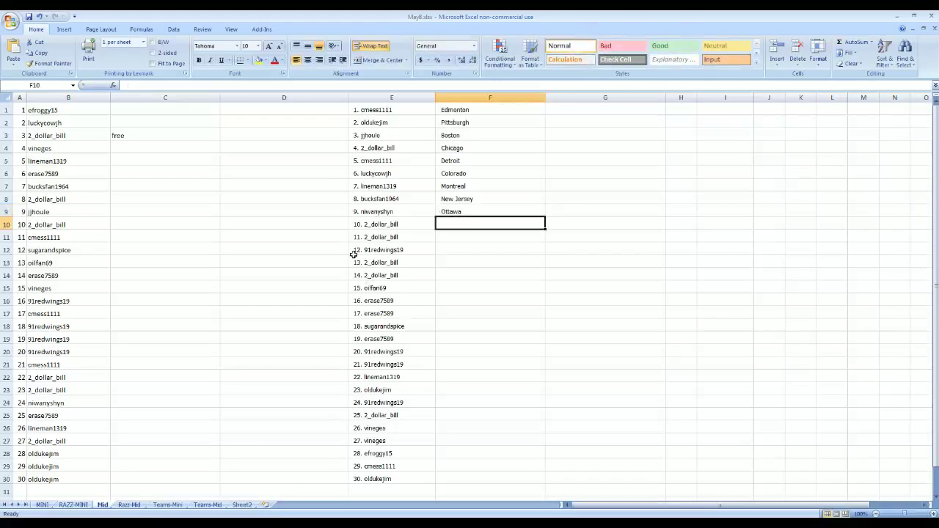
Select the New York Islanders on the browser's draft board, and enter NYR in cell F10 of the Excel sheet.
{"action": "left_click", "coordinate": [177, 513]}
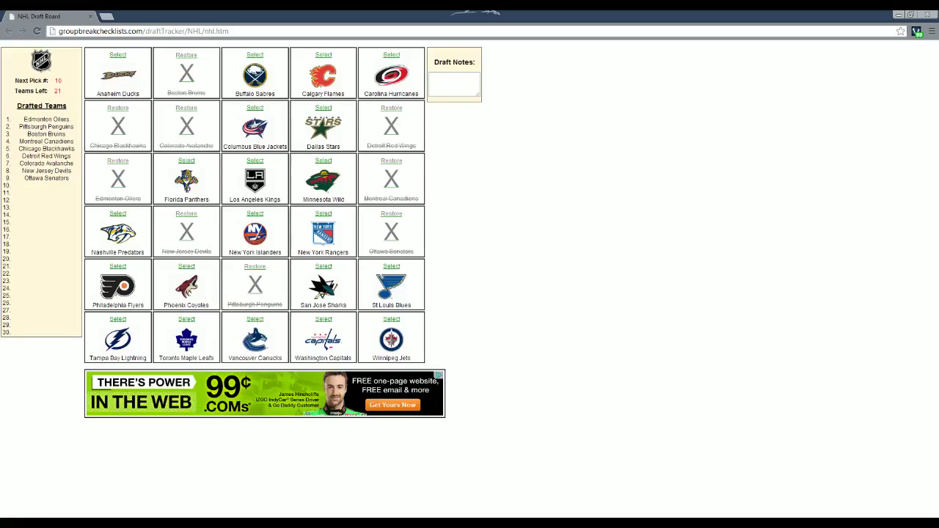
{"action": "left_click", "coordinate": [260, 214]}
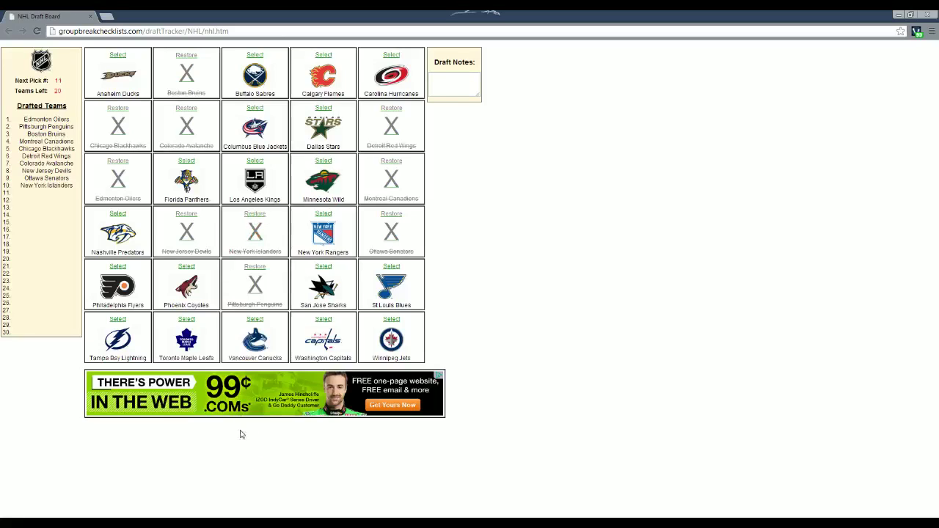
{"action": "left_click", "coordinate": [279, 513]}
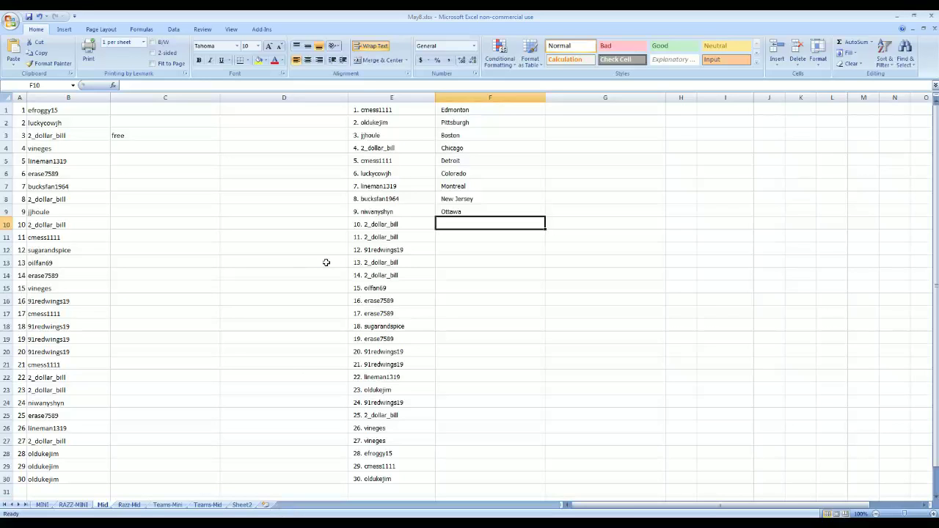
{"action": "type", "text": "NYI"}
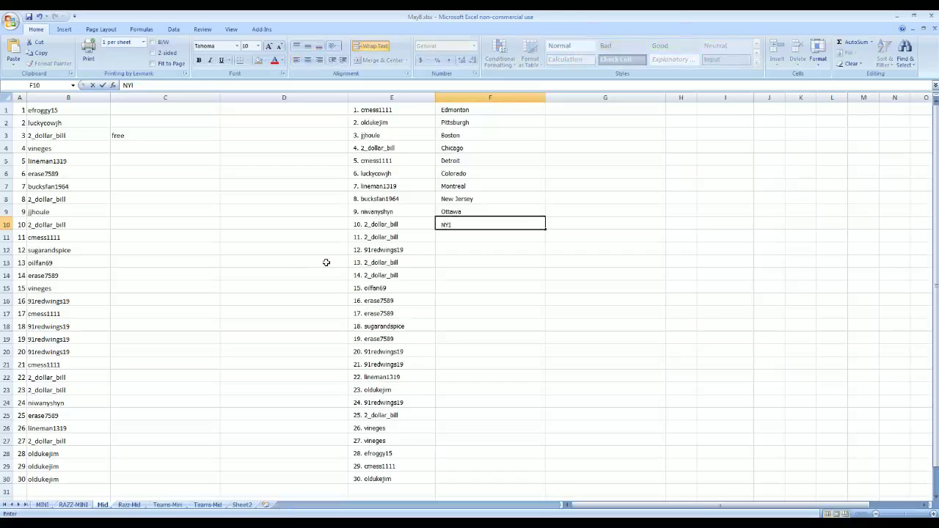
{"action": "key", "text": "BackSpace"}
{"action": "type", "text": "R"}
Return to the browser's draft board, restore the New York Islanders and select the New York Rangers as the tenth pick instead.
{"action": "left_click", "coordinate": [164, 512]}
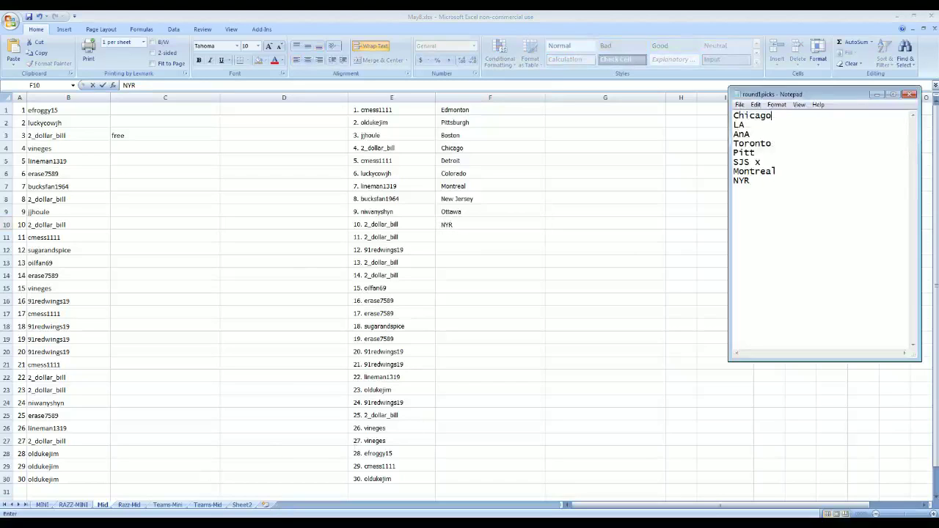
{"action": "left_click", "coordinate": [165, 513]}
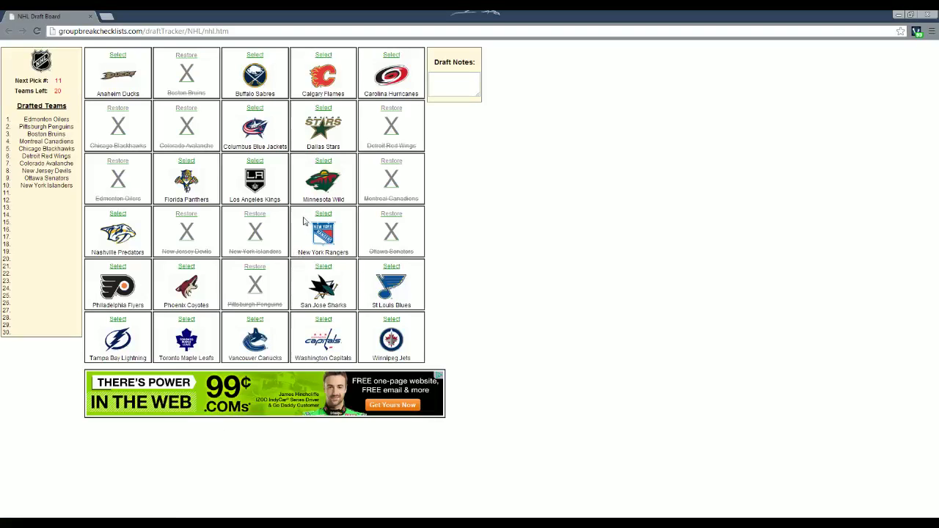
{"action": "left_click", "coordinate": [255, 213]}
{"action": "left_click", "coordinate": [323, 214]}
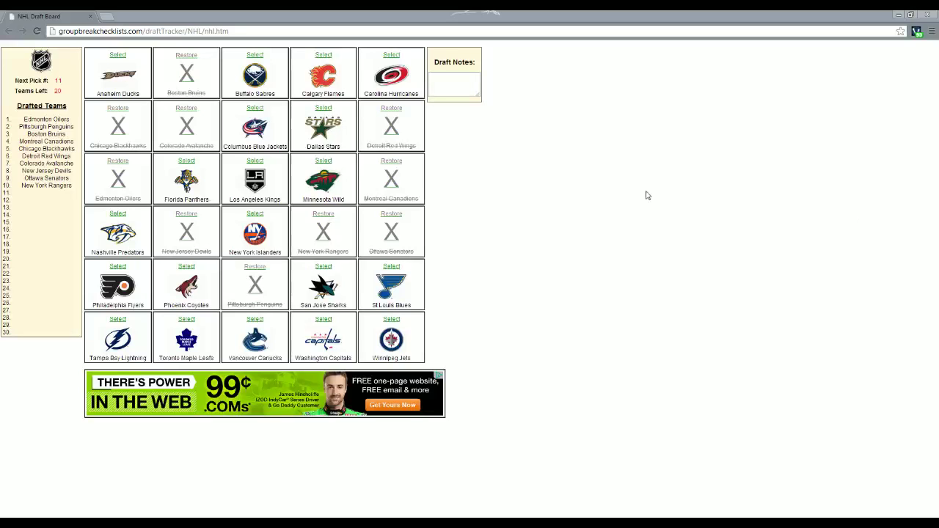
Select the Los Angeles Kings on the draft board, and record Los Angeles in cell F11 of the Excel sheet.
{"action": "left_click", "coordinate": [254, 161]}
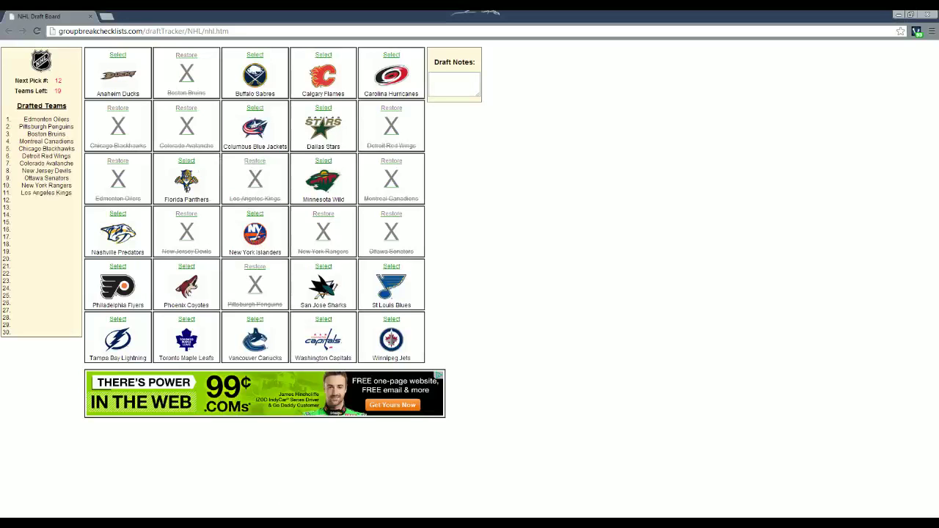
{"action": "key", "text": "alt+Tab"}
{"action": "left_click", "coordinate": [454, 235]}
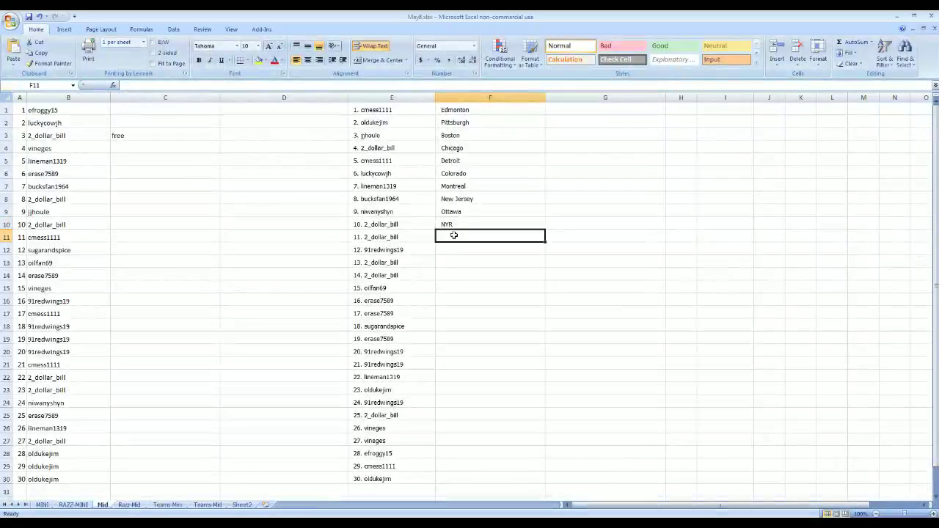
{"action": "type", "text": "Kings"}
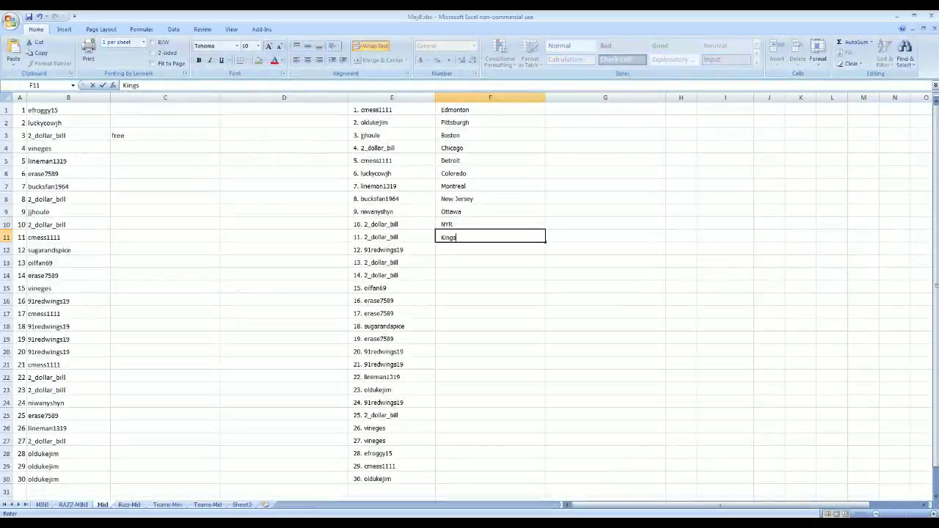
{"action": "key", "text": "Return"}
{"action": "left_click", "coordinate": [454, 236]}
{"action": "type", "text": "Los Angeles"}
{"action": "key", "text": "Return"}
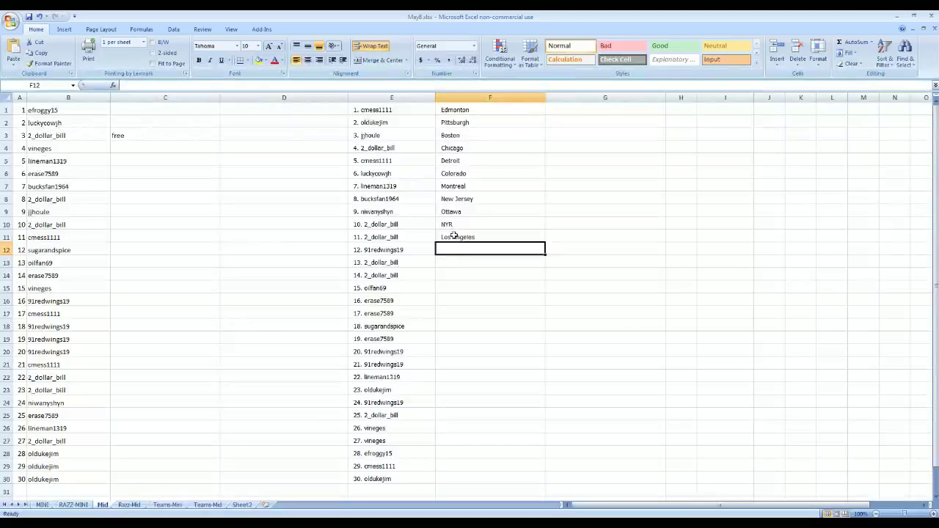
Enter Toronto in cell F12, and select the Toronto Maple Leafs on the browser's draft board.
{"action": "type", "text": "Toronto"}
{"action": "key", "text": "Return"}
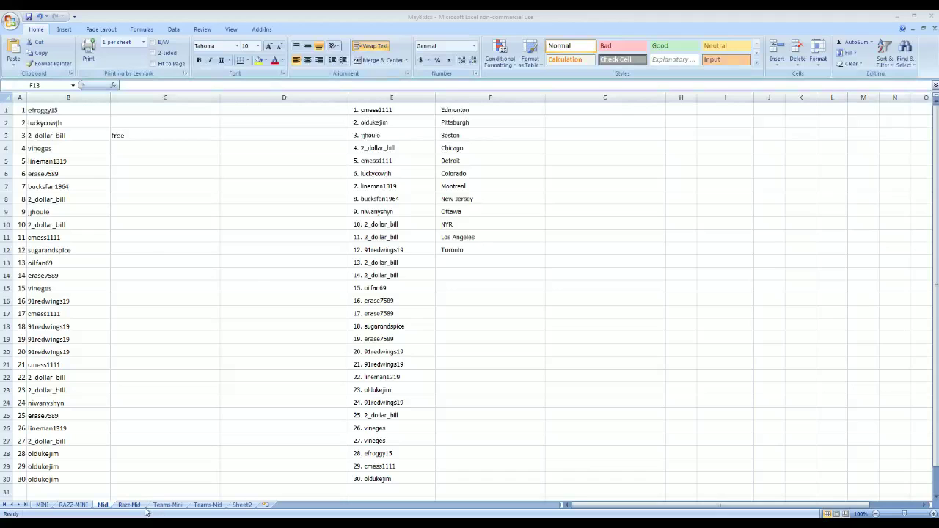
{"action": "key", "text": "alt+Tab"}
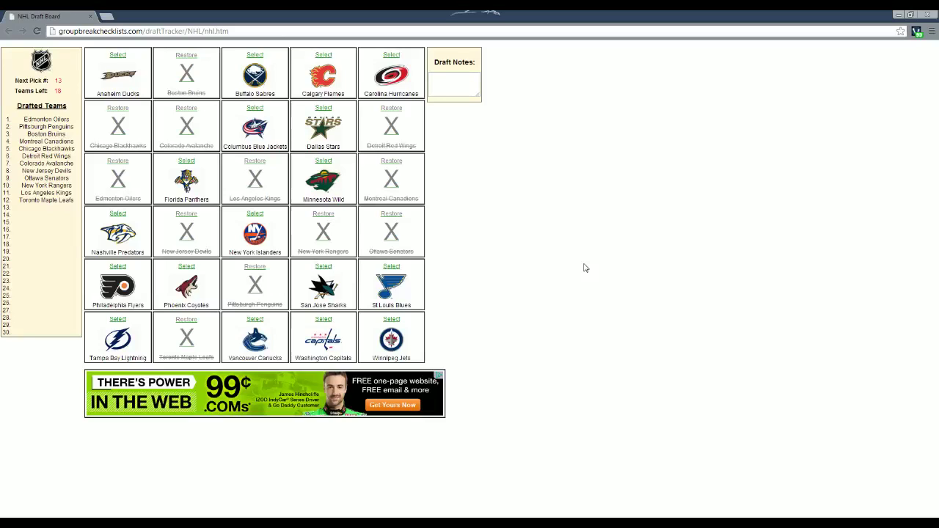
Select the Philadelphia Flyers on the draft board, and enter Philadelphia in cell F13 of the Excel sheet.
{"action": "left_click", "coordinate": [117, 267]}
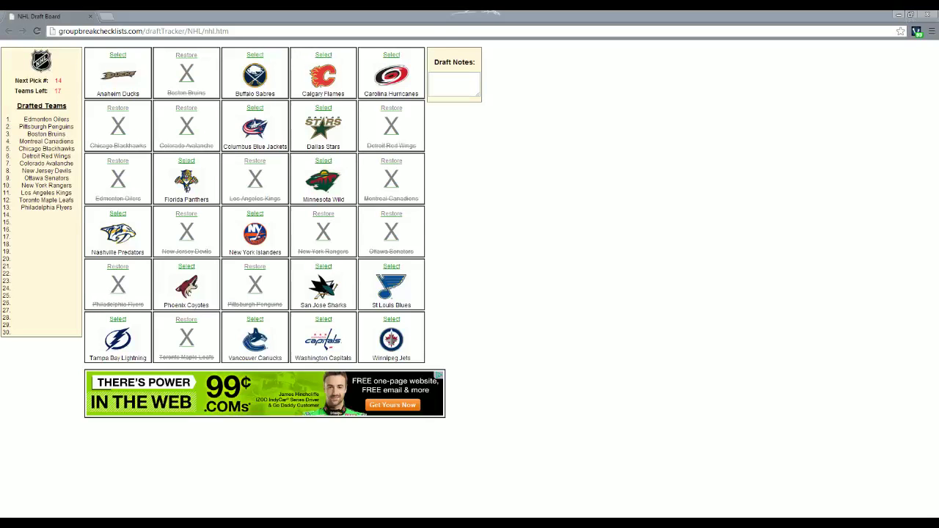
{"action": "left_click", "coordinate": [284, 513]}
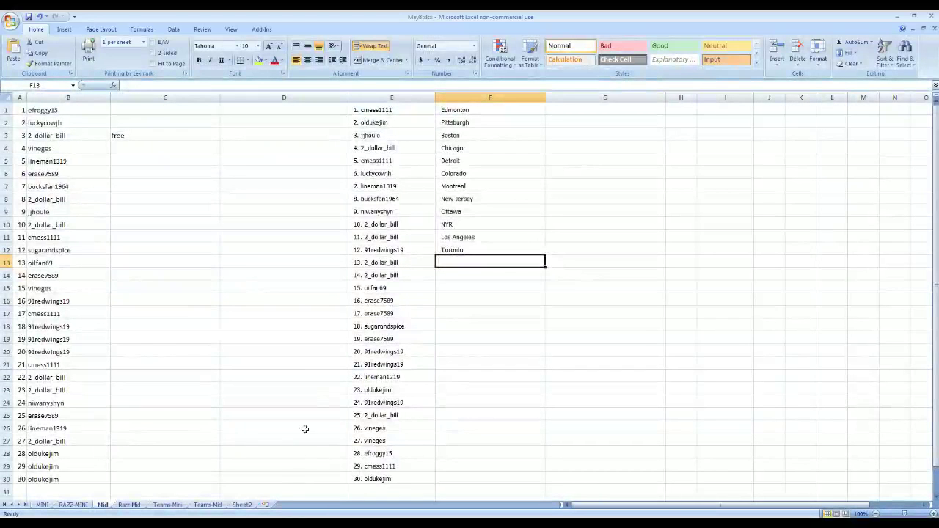
{"action": "type", "text": "Phila"}
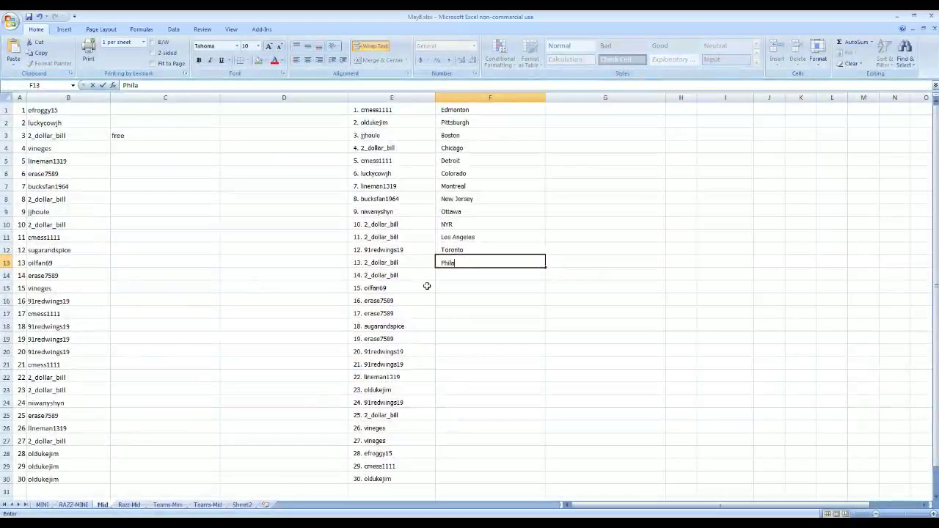
{"action": "type", "text": "delphia"}
{"action": "key", "text": "Return"}
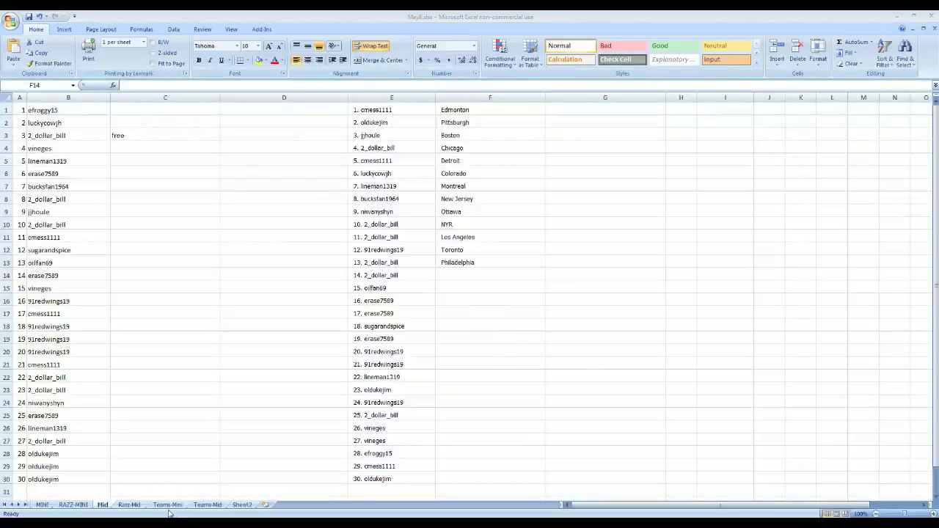
Select the Washington Capitals on the browser's draft board, and record Washington in cell F14 of the Excel sheet.
{"action": "key", "text": "alt+Tab"}
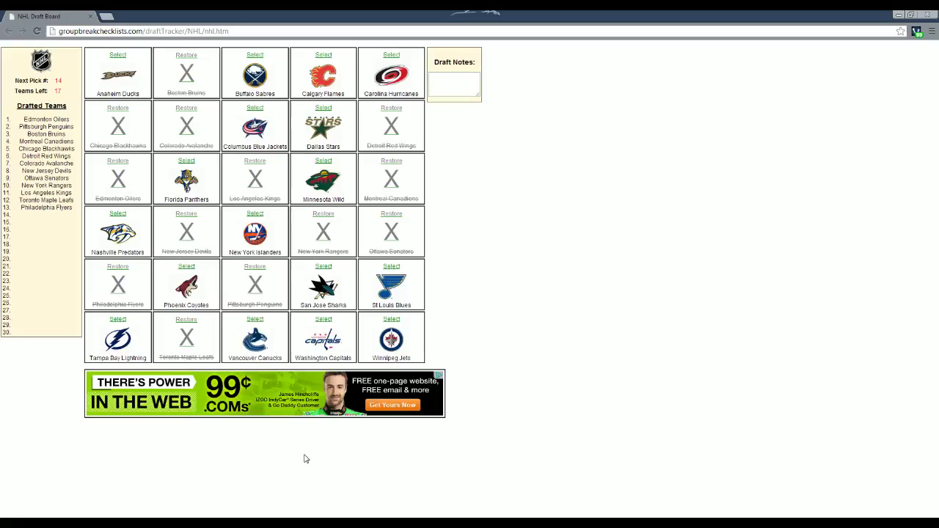
{"action": "left_click", "coordinate": [322, 319]}
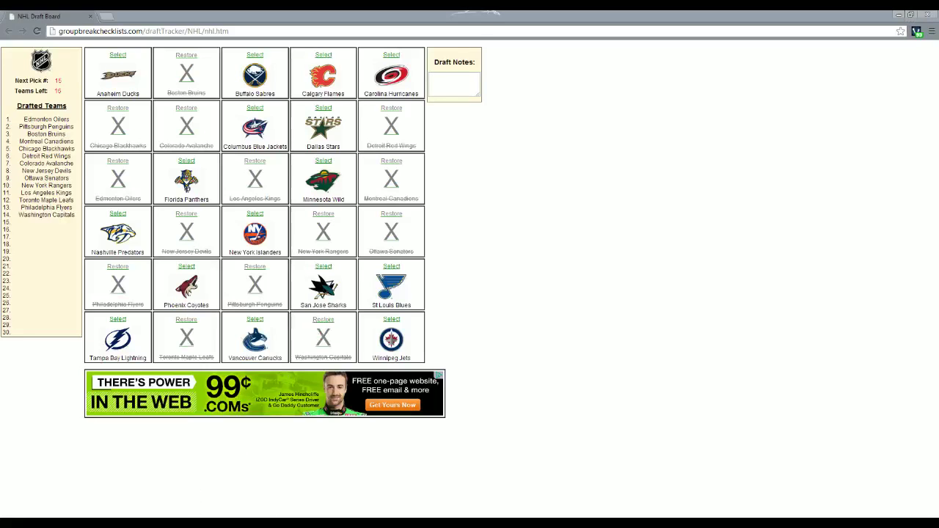
{"action": "key", "text": "alt+Tab"}
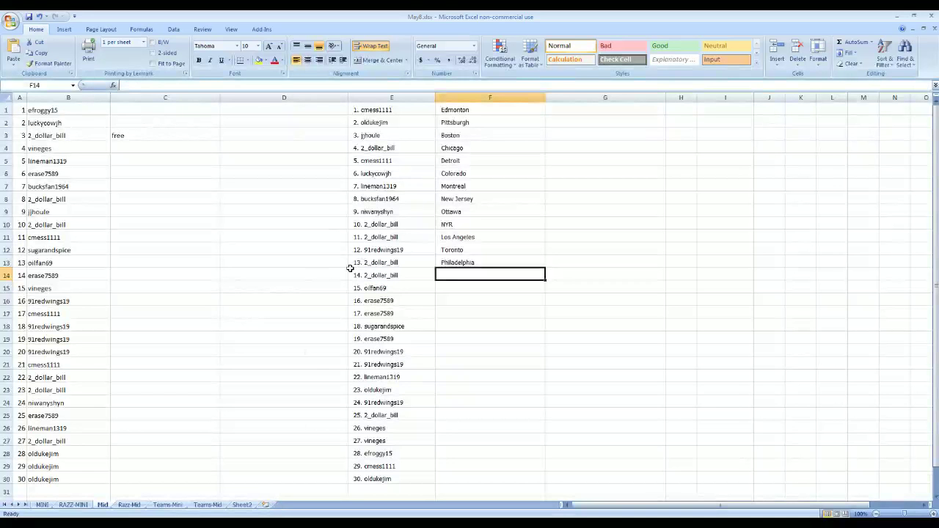
{"action": "type", "text": "Washington"}
{"action": "key", "text": "Return"}
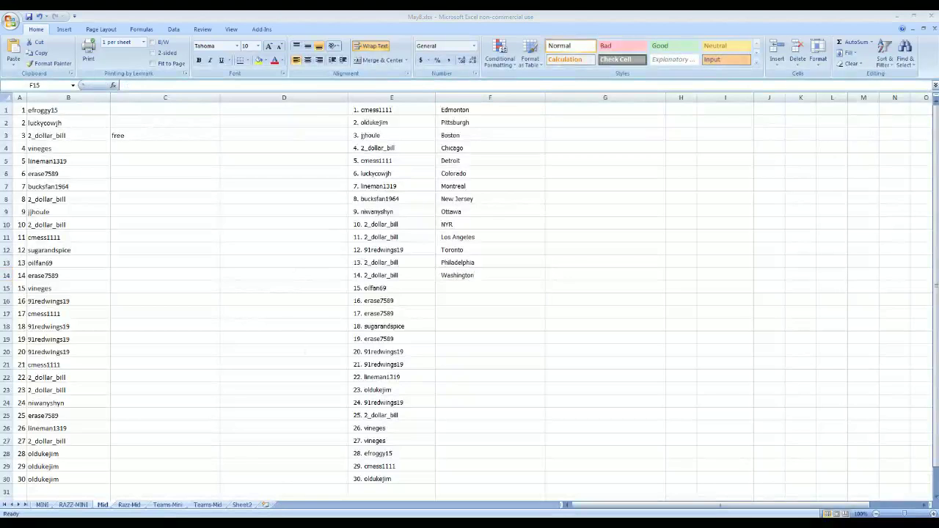
Select the Winnipeg Jets on the browser's draft board, and record Winnipeg in cell F15 of the Excel sheet.
{"action": "key", "text": "alt+Tab"}
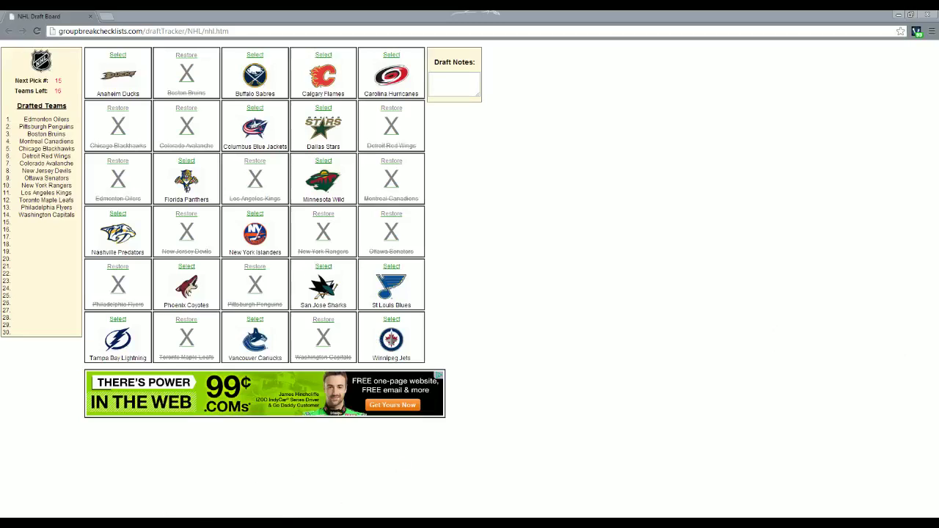
{"action": "left_click", "coordinate": [391, 319]}
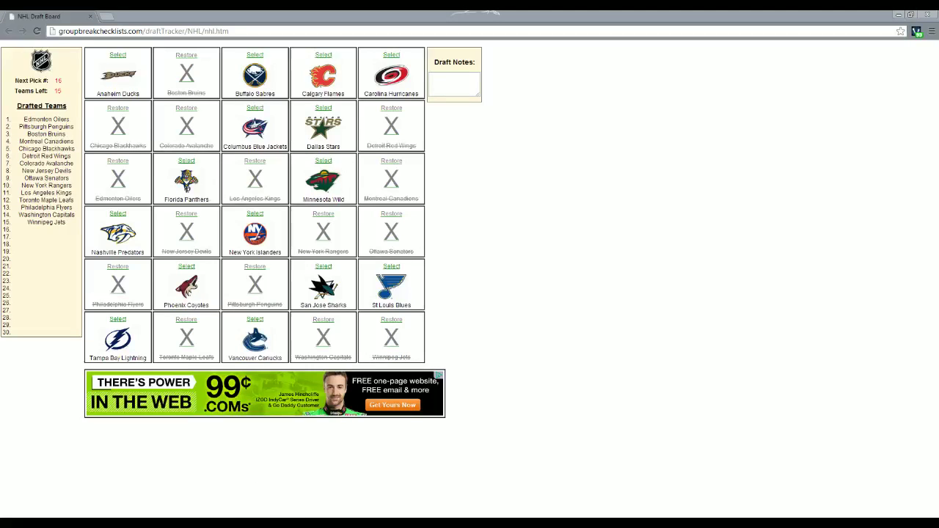
{"action": "left_click", "coordinate": [277, 515]}
{"action": "type", "text": "Winnipeg"}
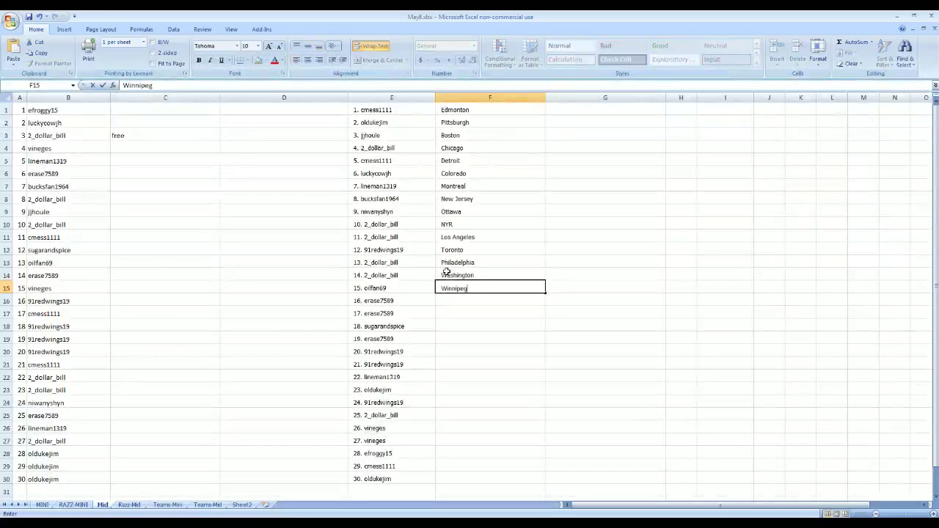
{"action": "key", "text": "Return"}
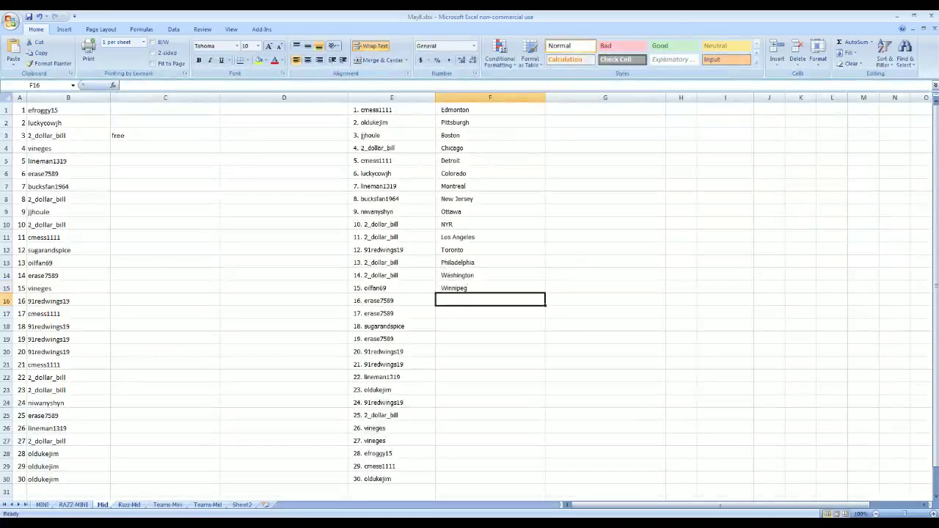
Select the New York Islanders on the browser's draft board, and enter NYI in cell F16 of the Excel sheet.
{"action": "key", "text": "alt+Tab"}
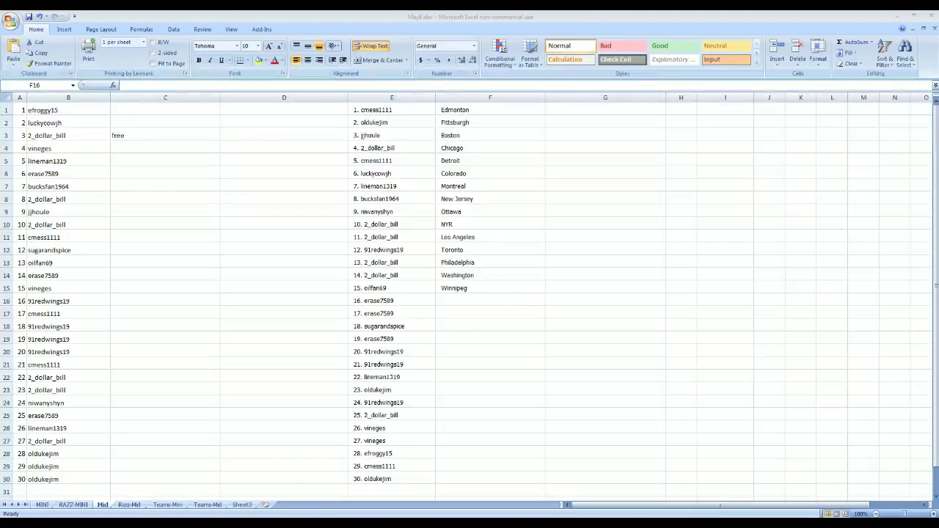
{"action": "key", "text": "alt+Tab"}
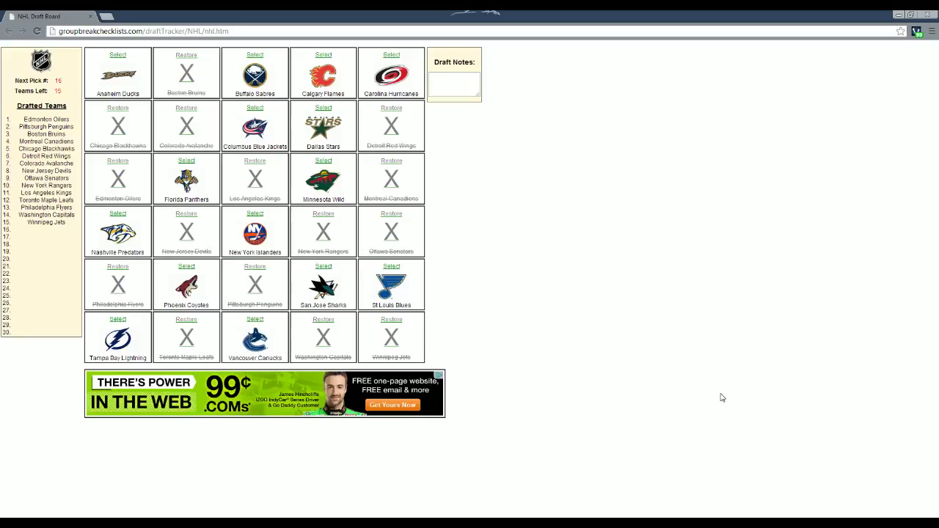
{"action": "left_click", "coordinate": [257, 214]}
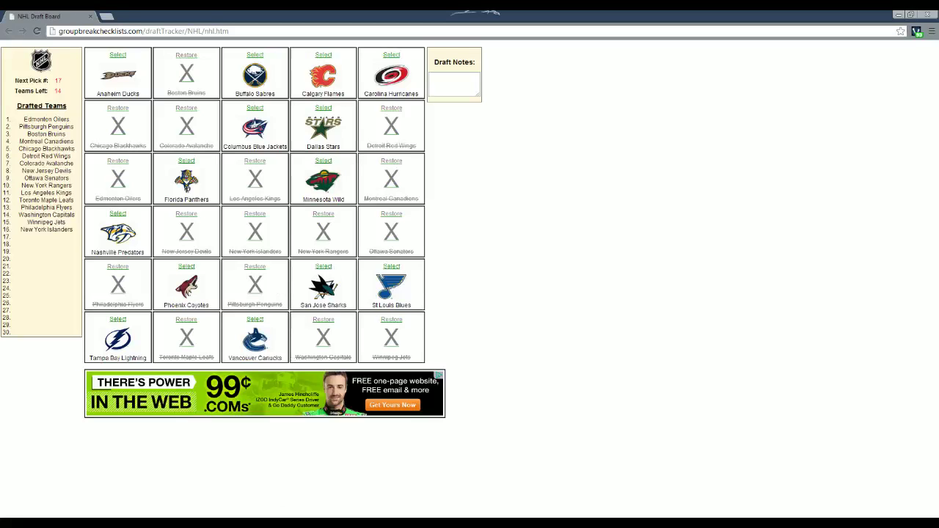
{"action": "left_click", "coordinate": [265, 510]}
{"action": "type", "text": "NYI"}
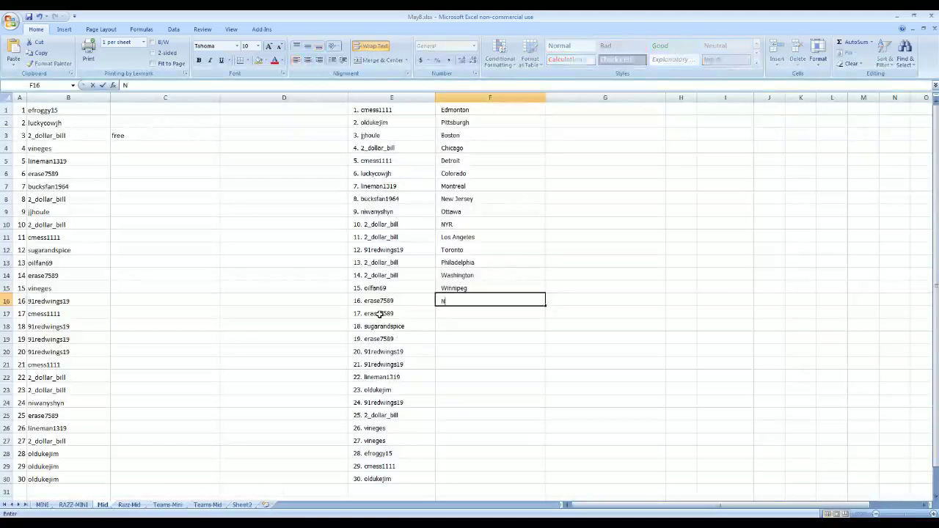
{"action": "left_click", "coordinate": [456, 316]}
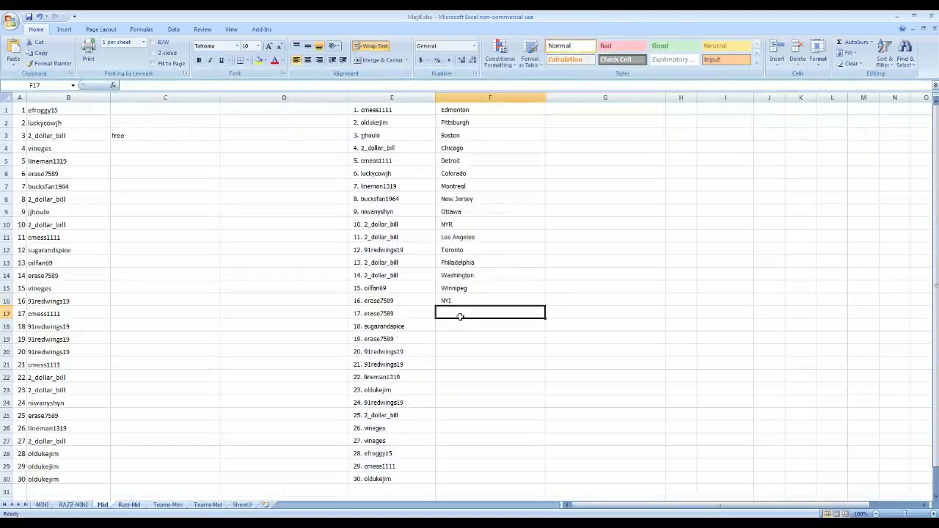
Enter Buffalo in cell F17, and select the Buffalo Sabres on the browser's draft board.
{"action": "type", "text": "Buffalo"}
{"action": "key", "text": "Return"}
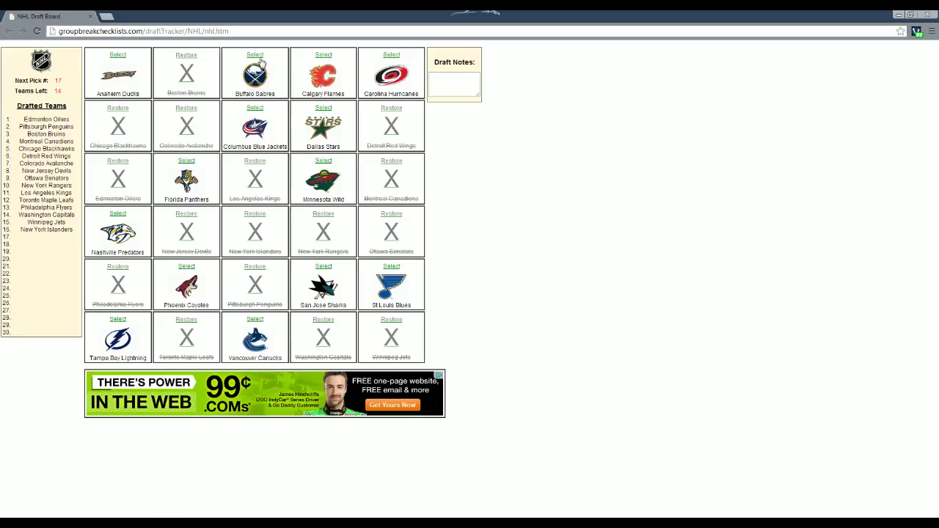
{"action": "left_click", "coordinate": [255, 56]}
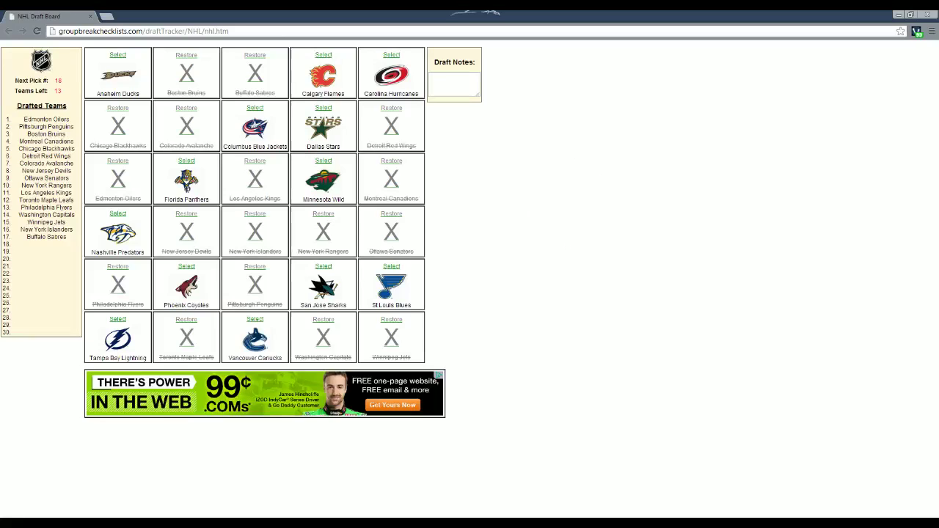
Select the Vancouver Canucks on the draft board, and record Vancouver in cell F18 of the Excel sheet.
{"action": "left_click", "coordinate": [254, 320]}
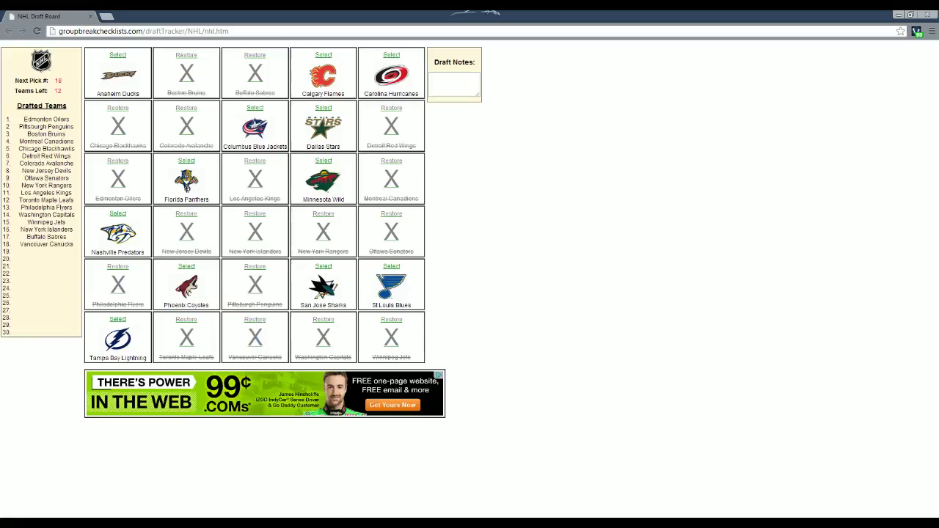
{"action": "key", "text": "alt+Tab"}
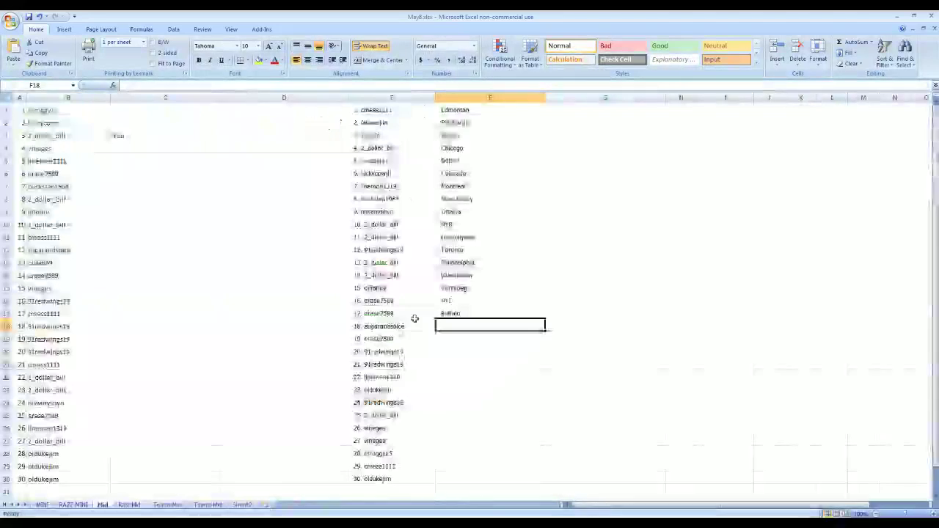
{"action": "type", "text": "Vancouver"}
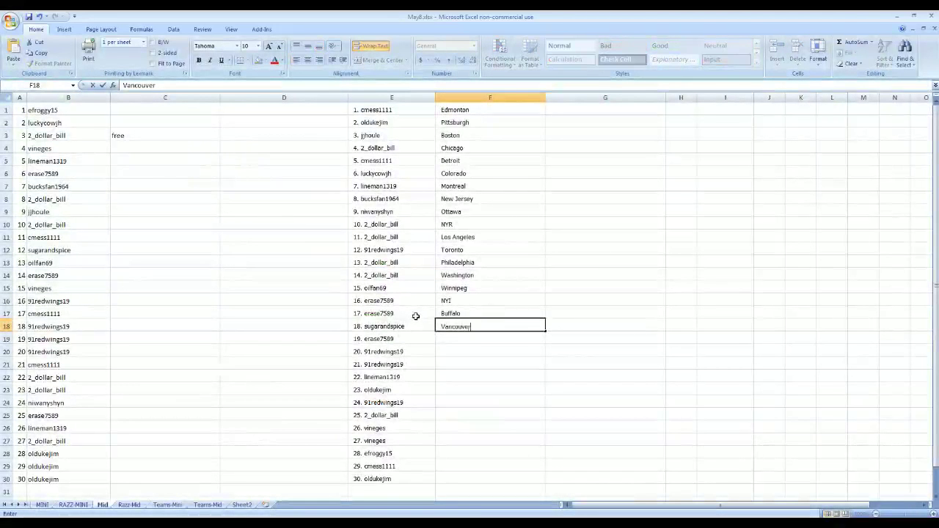
{"action": "key", "text": "Return"}
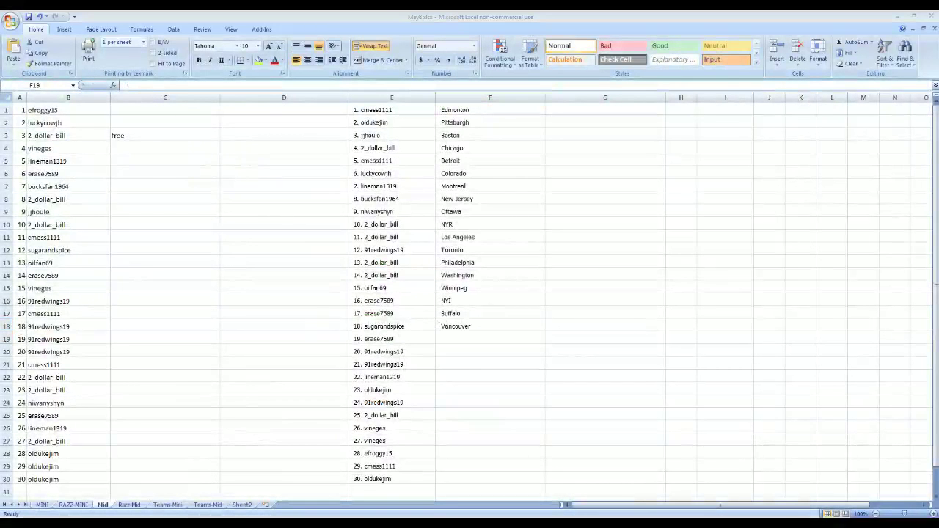
Select the St Louis Blues on the browser's draft board, and enter St. Louis in cell F19 of the Excel sheet.
{"action": "key", "text": "alt+Tab"}
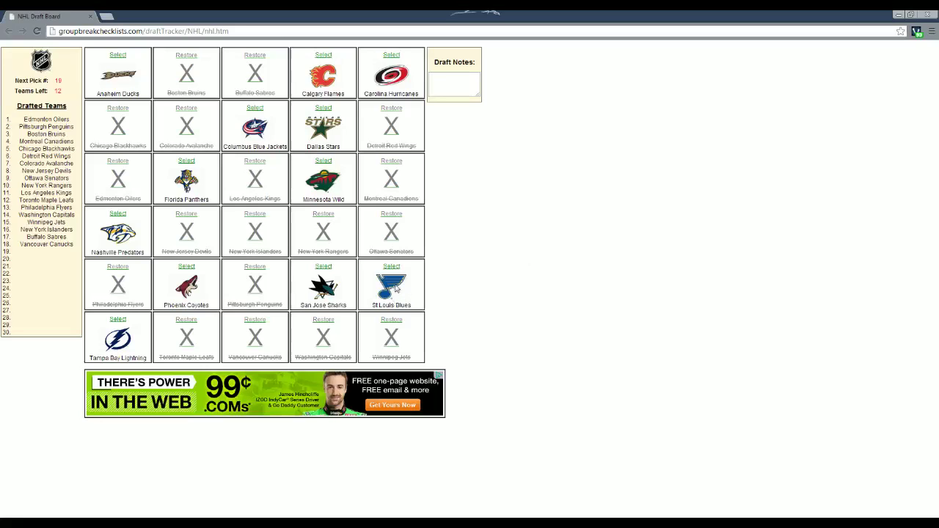
{"action": "left_click", "coordinate": [392, 268]}
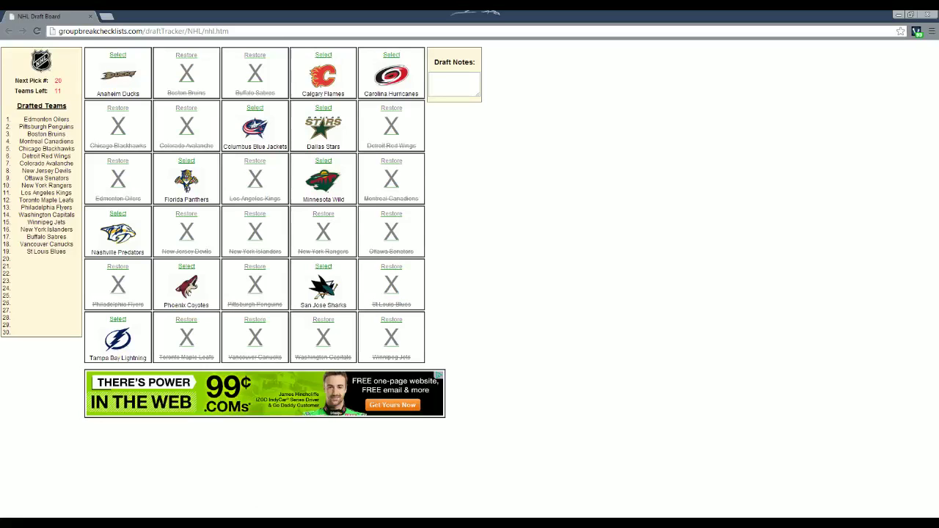
{"action": "key", "text": "alt+Tab"}
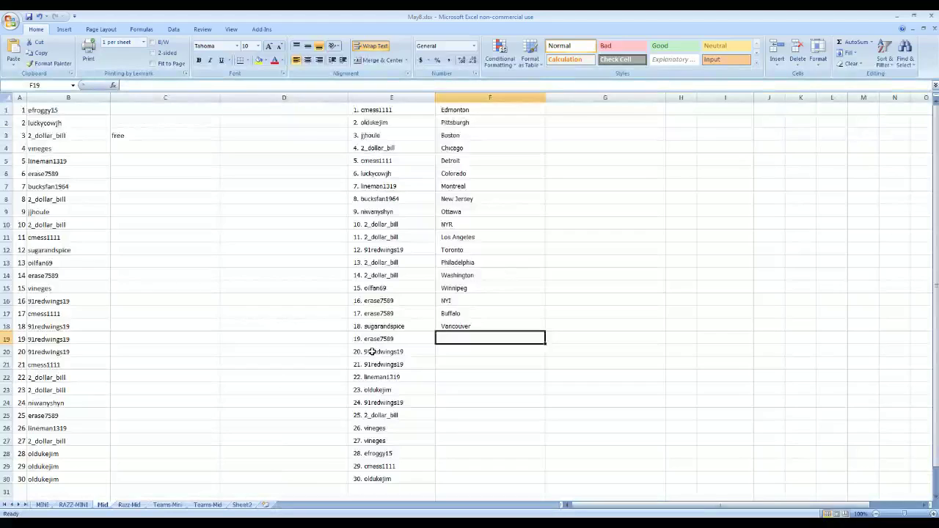
{"action": "type", "text": "St. Louis"}
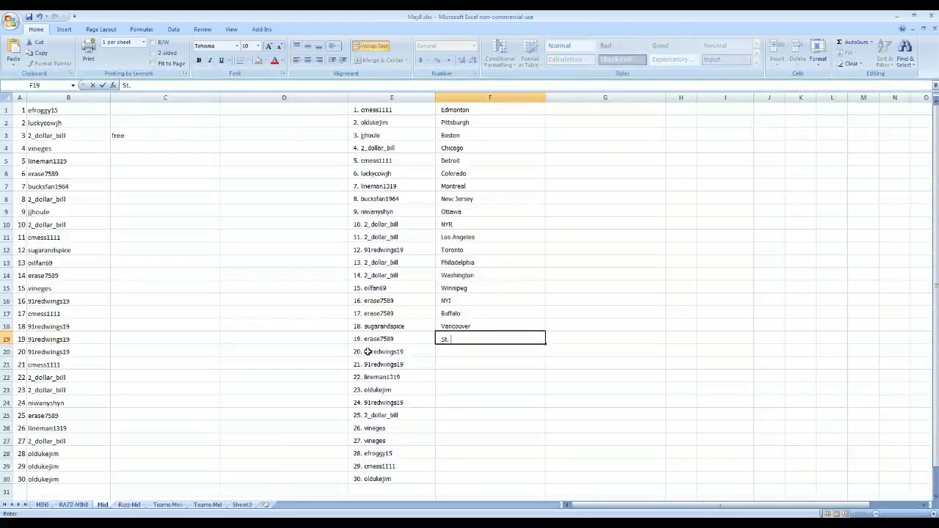
{"action": "key", "text": "Return"}
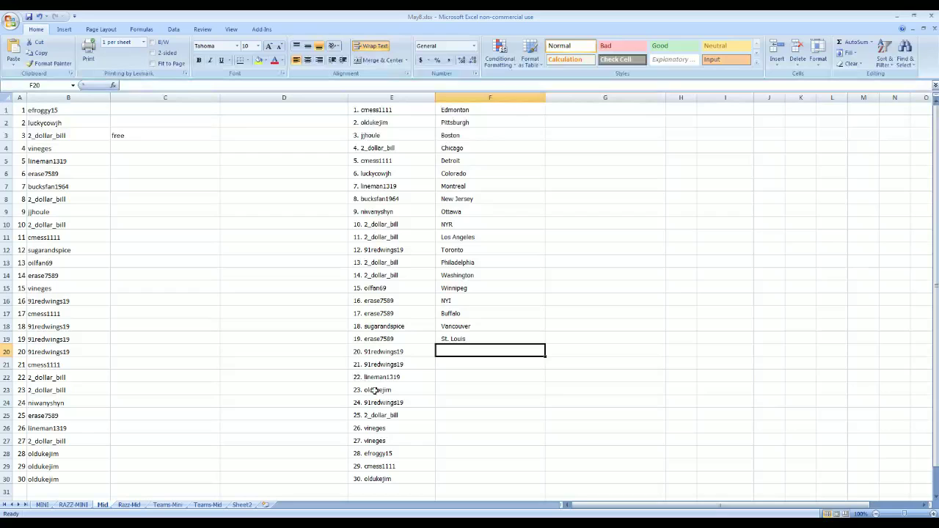
Record the next two picks in the Excel sheet: Minnesota in cell F20 and Calgary in cell F21.
{"action": "type", "text": "Minnesota"}
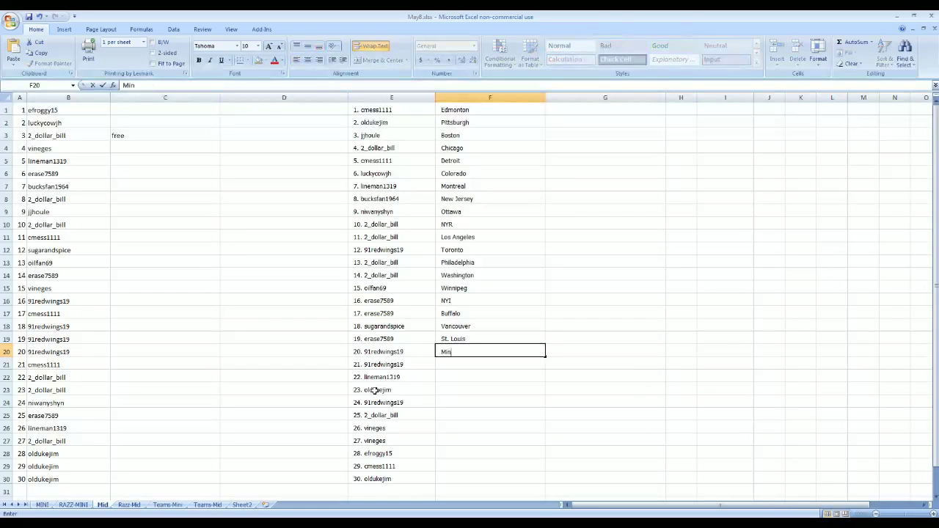
{"action": "key", "text": "Return"}
{"action": "type", "text": "Calgary"}
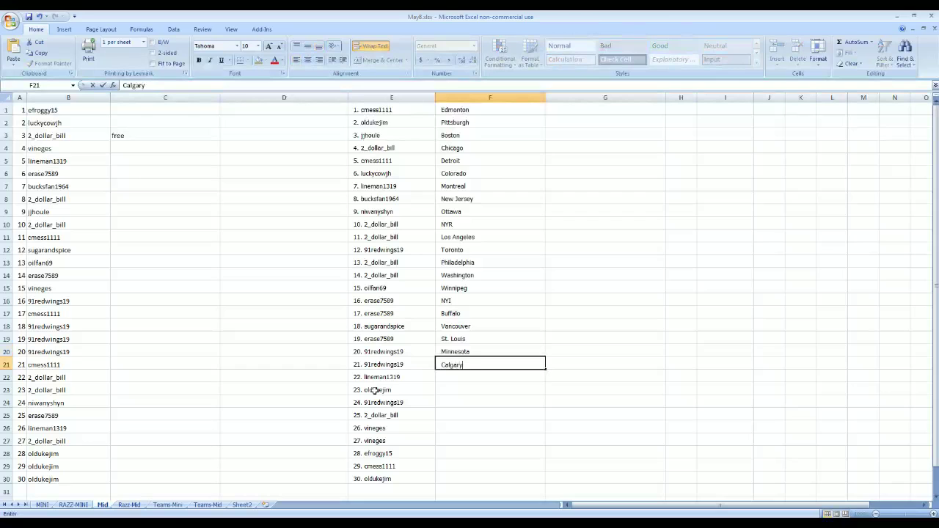
{"action": "key", "text": "Return"}
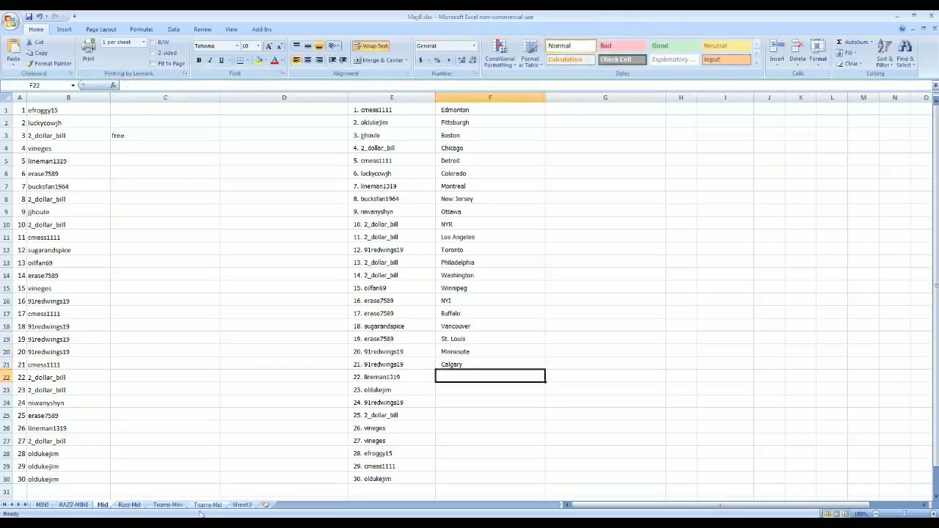
Switch to the browser's draft board and select the Calgary Flames, followed by the Minnesota Wild.
{"action": "key", "text": "alt+Tab"}
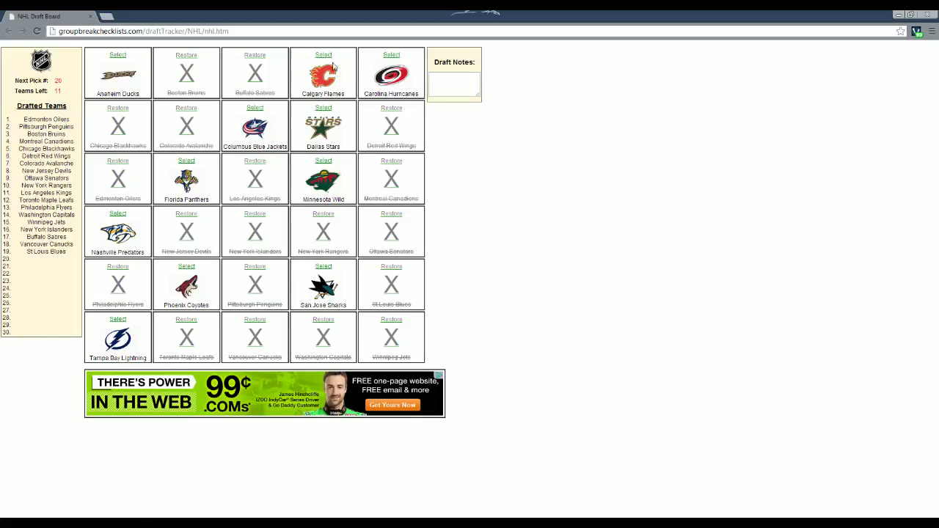
{"action": "left_click", "coordinate": [323, 55]}
{"action": "left_click", "coordinate": [325, 161]}
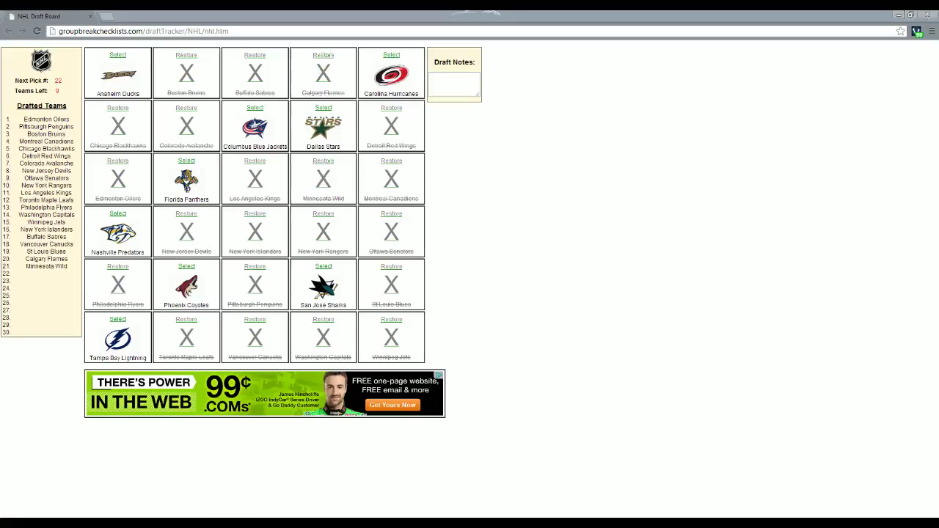
{"action": "left_click", "coordinate": [287, 512]}
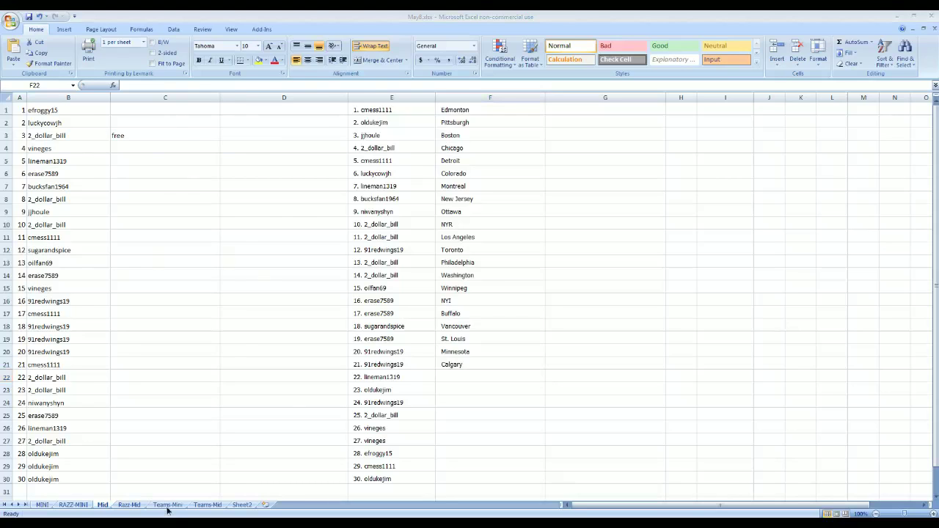
{"action": "key", "text": "alt+Tab"}
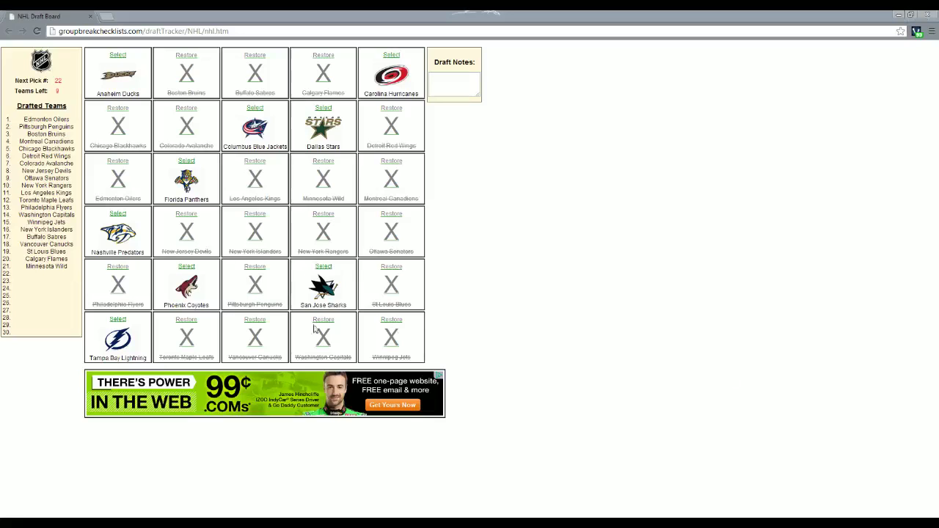
Select the Tampa Bay Lightning on the draft board, and record Tampa Bay in cell F22 of the Excel sheet.
{"action": "left_click", "coordinate": [117, 320]}
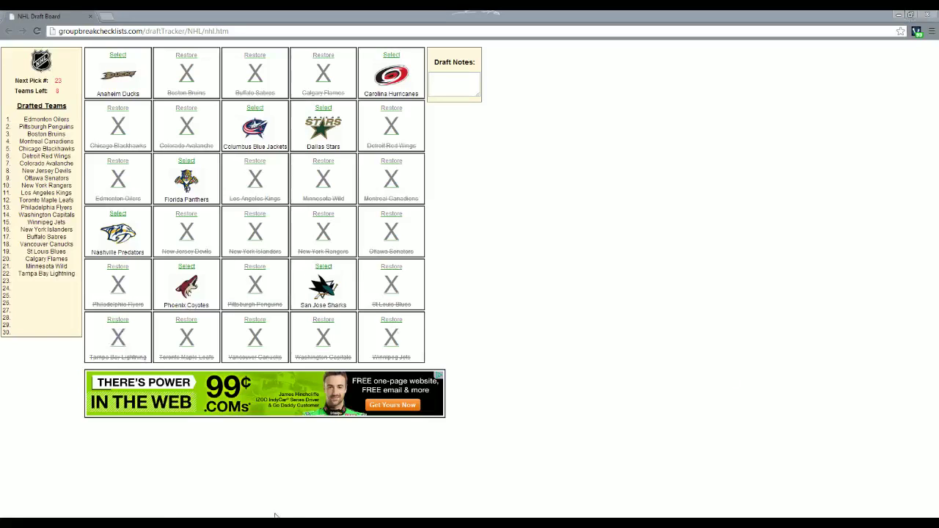
{"action": "key", "text": "alt+Tab"}
{"action": "type", "text": "Tampa Bay"}
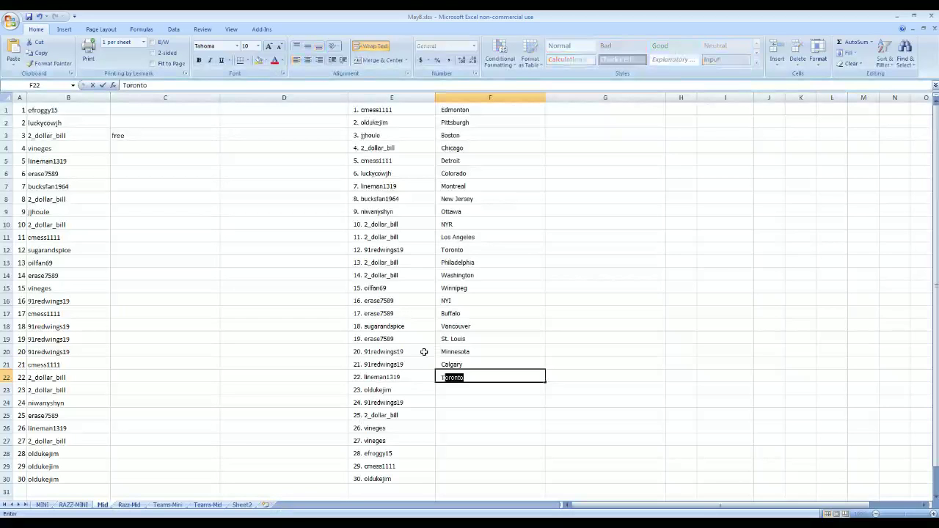
{"action": "key", "text": "Return"}
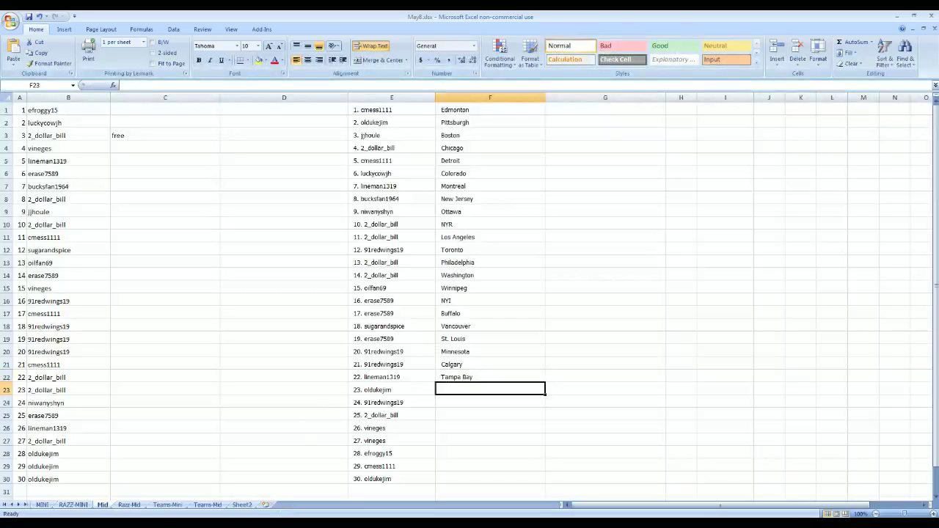
Select the San Jose Sharks on the browser's draft board, and enter San Jose in cell F23 of the Excel sheet.
{"action": "key", "text": "alt+Tab"}
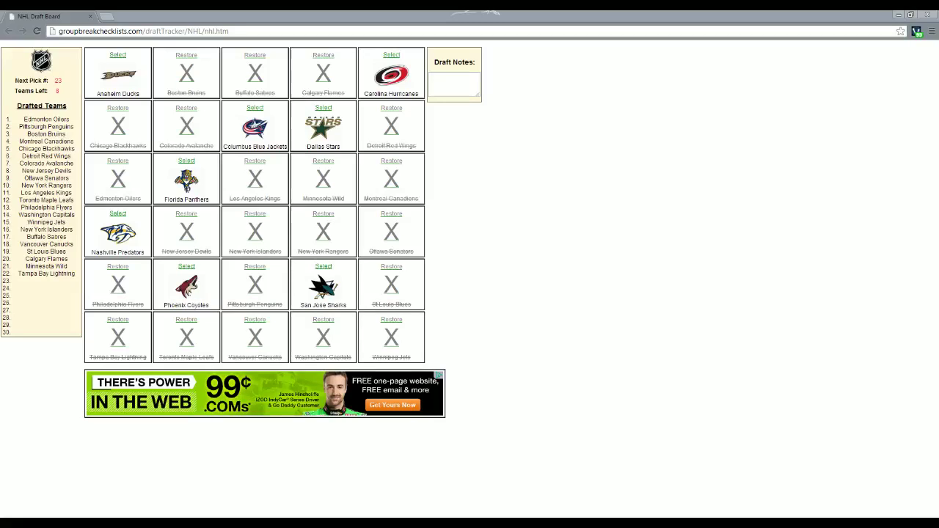
{"action": "left_click", "coordinate": [323, 266]}
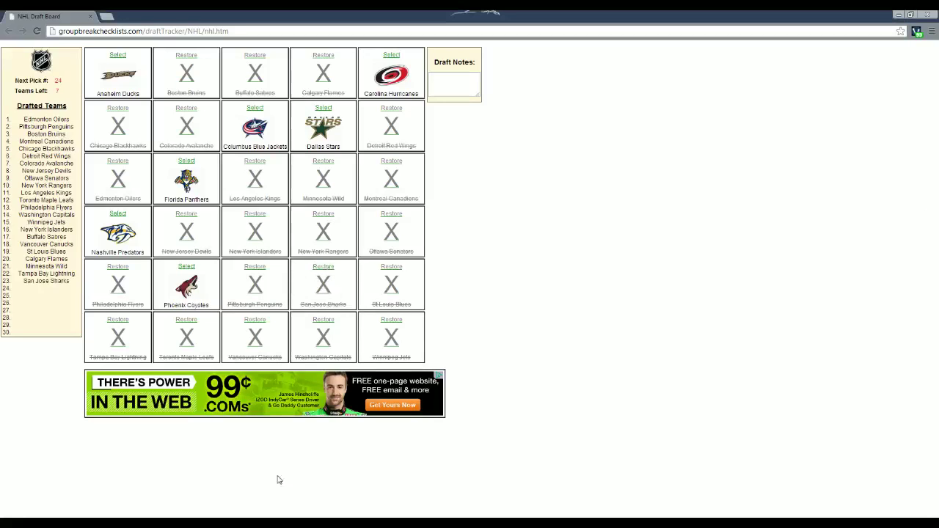
{"action": "left_click", "coordinate": [276, 513]}
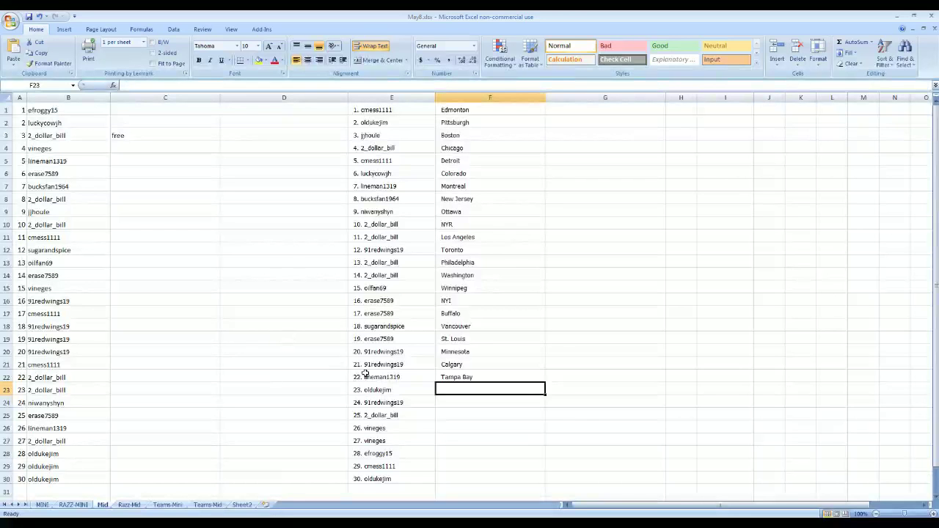
{"action": "type", "text": "San Jose"}
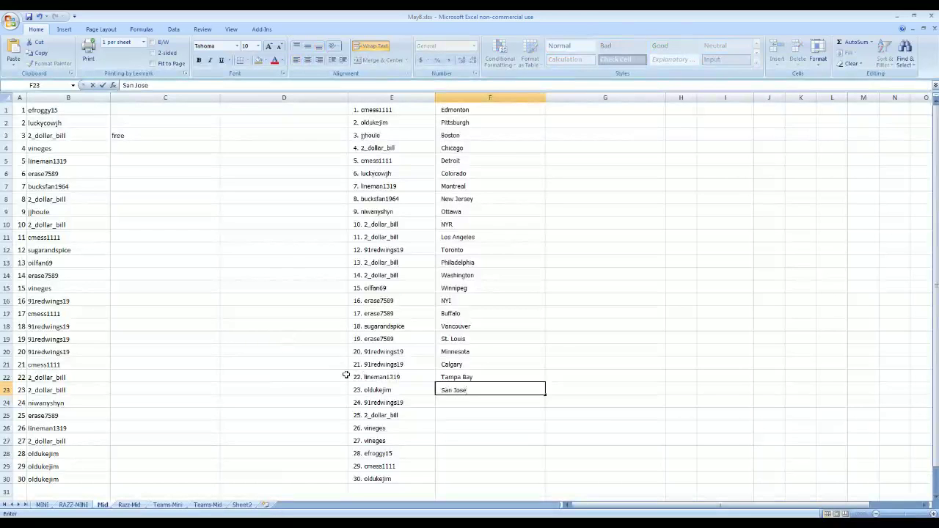
{"action": "key", "text": "Return"}
Record Nashville in cell F24 of the Excel sheet, and select the Nashville Predators on the browser's draft board.
{"action": "type", "text": "Nashville"}
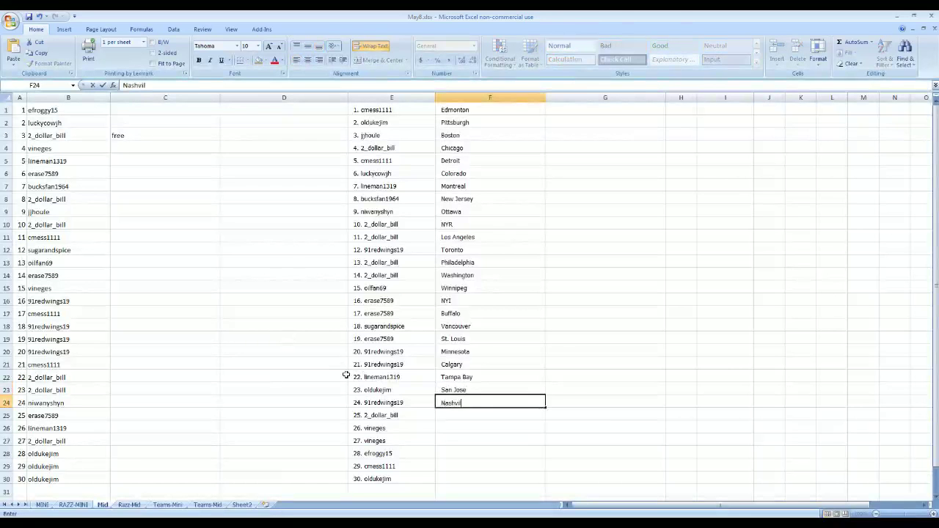
{"action": "key", "text": "Return"}
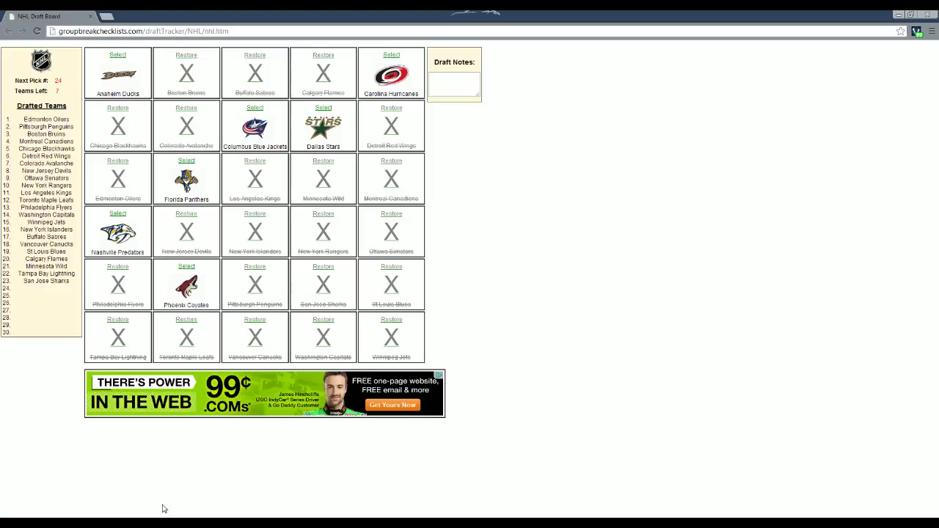
{"action": "key", "text": "alt+Tab"}
{"action": "left_click", "coordinate": [117, 213]}
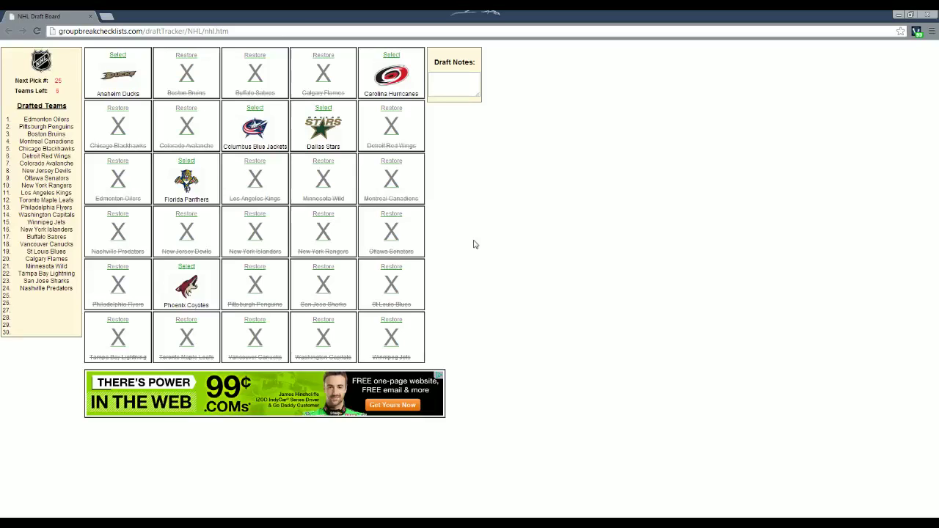
Select the Anaheim Ducks on the draft board, and record Anaheim in cell F25 of the Excel sheet.
{"action": "left_click", "coordinate": [117, 57]}
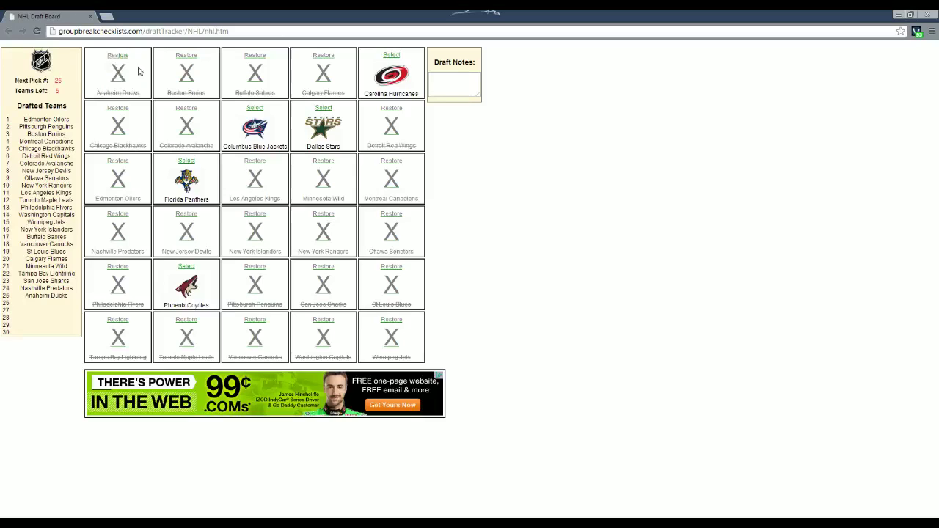
{"action": "left_click", "coordinate": [282, 506]}
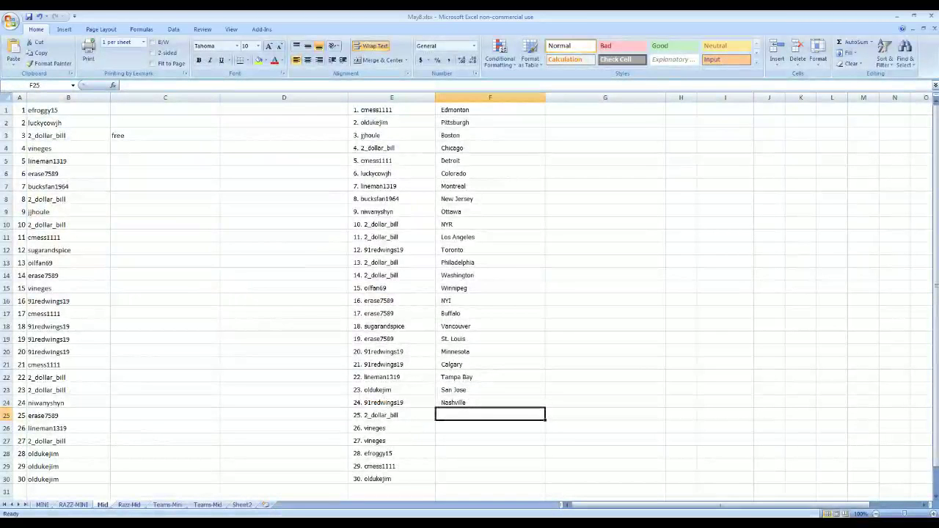
{"action": "type", "text": "Anaheim"}
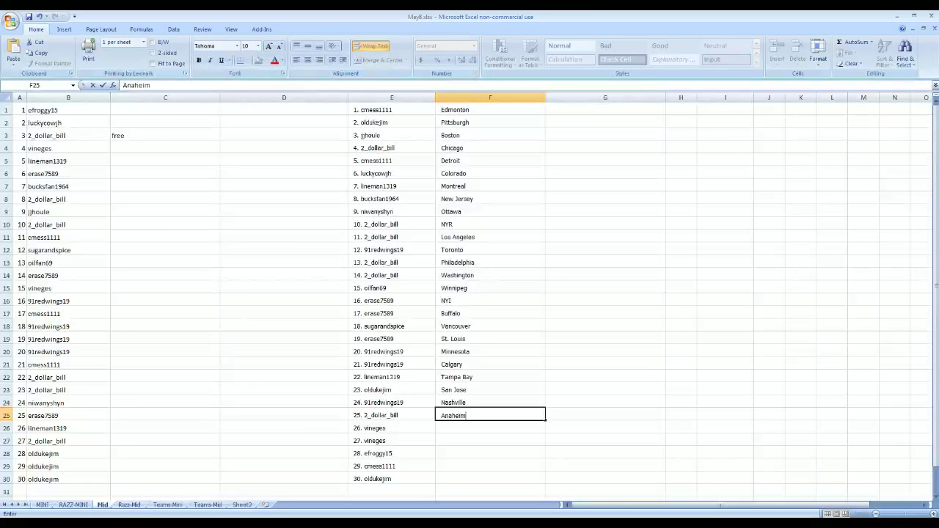
{"action": "key", "text": "Return"}
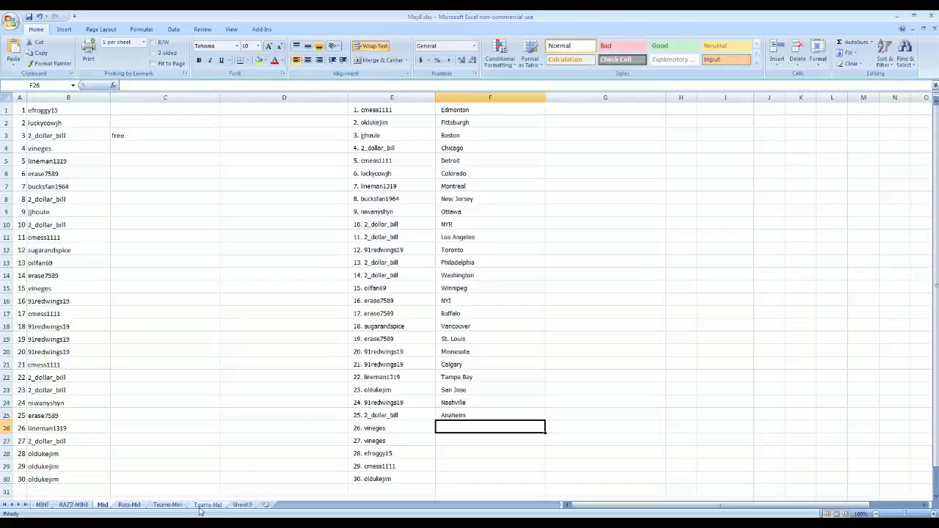
Select the Columbus Blue Jackets on the browser's draft board, and enter Columbus in cell F26 of the Excel sheet.
{"action": "left_click", "coordinate": [162, 512]}
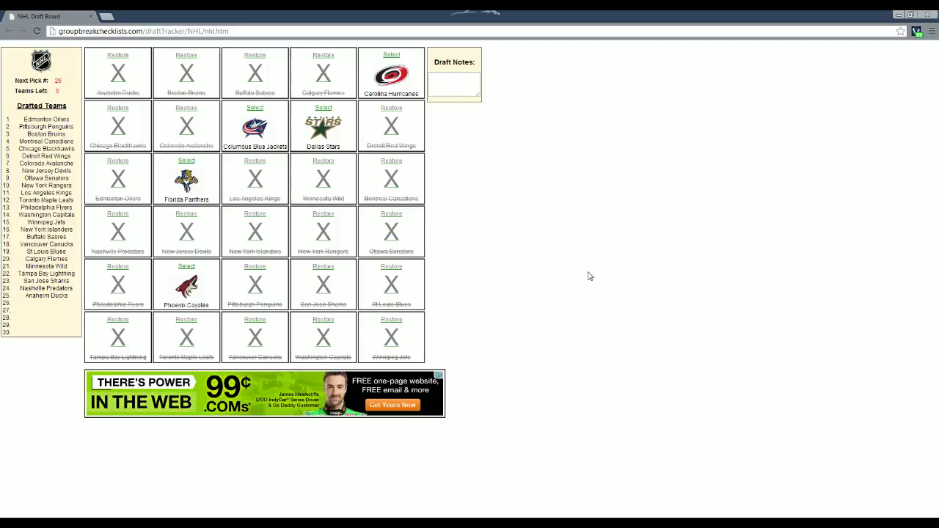
{"action": "left_click", "coordinate": [258, 109]}
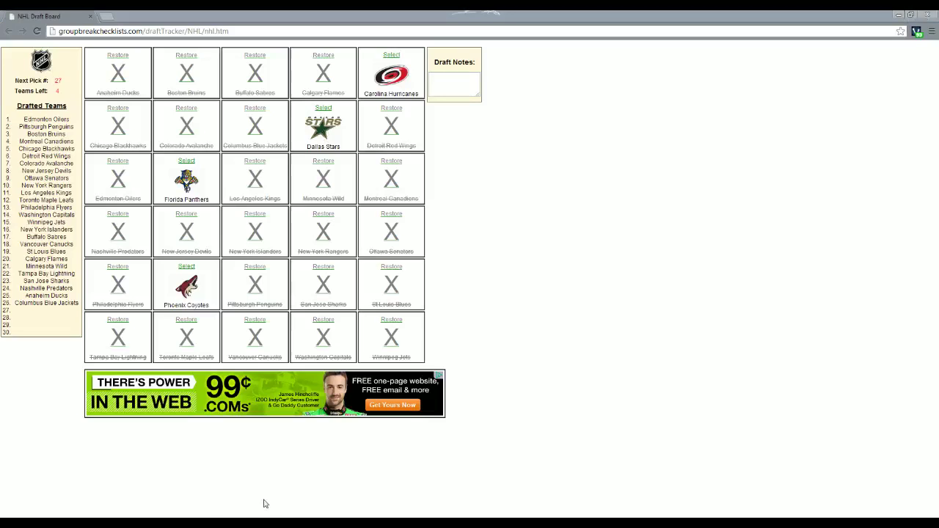
{"action": "key", "text": "alt+Tab"}
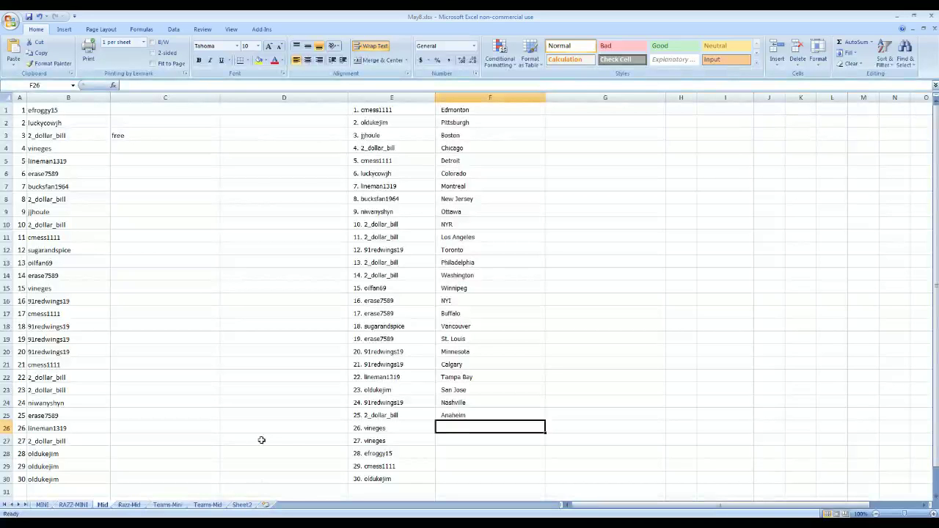
{"action": "type", "text": "Columbus"}
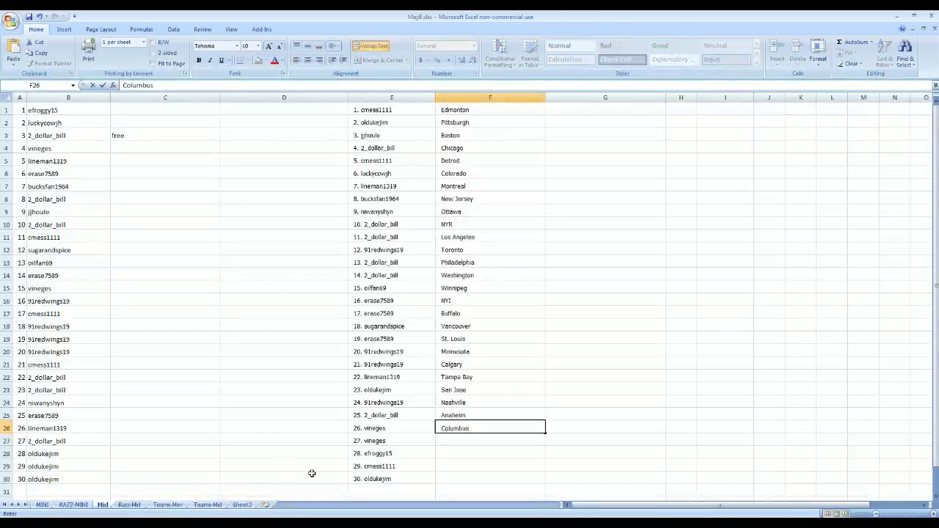
{"action": "key", "text": "Return"}
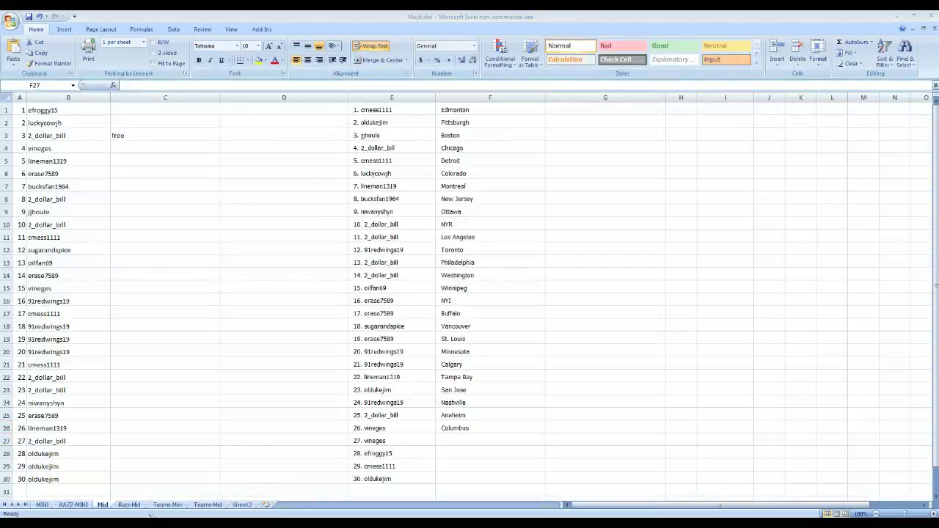
Select the Dallas Stars on the browser's draft board, and enter Dallas in cell F27 of the Excel sheet.
{"action": "key", "text": "alt+Tab"}
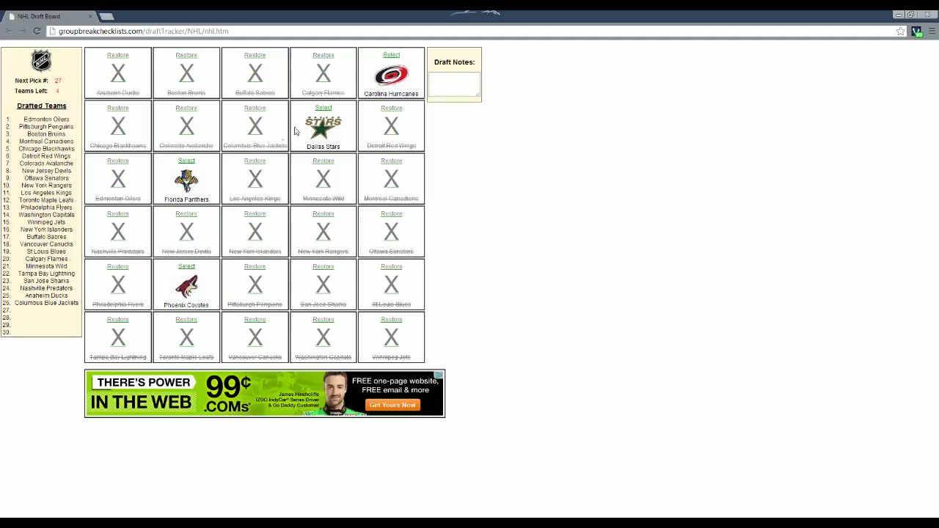
{"action": "left_click", "coordinate": [322, 108]}
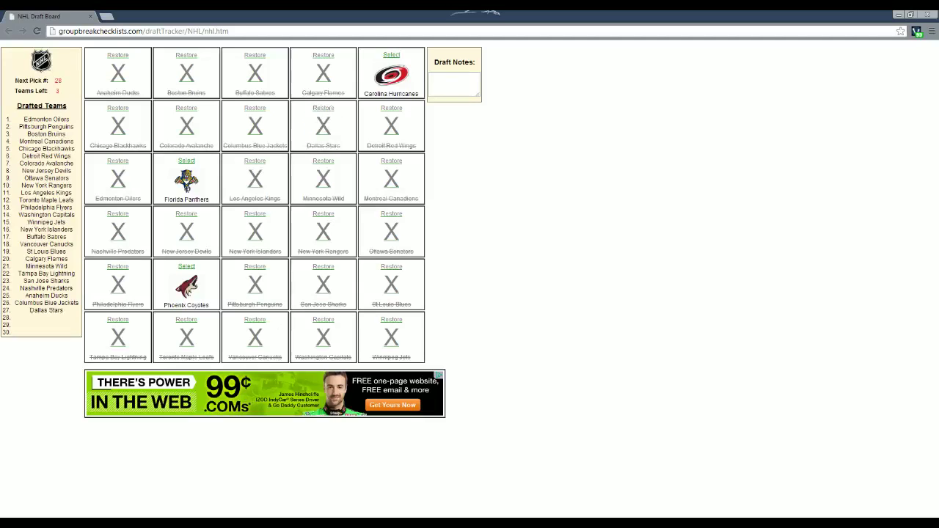
{"action": "left_click", "coordinate": [278, 515]}
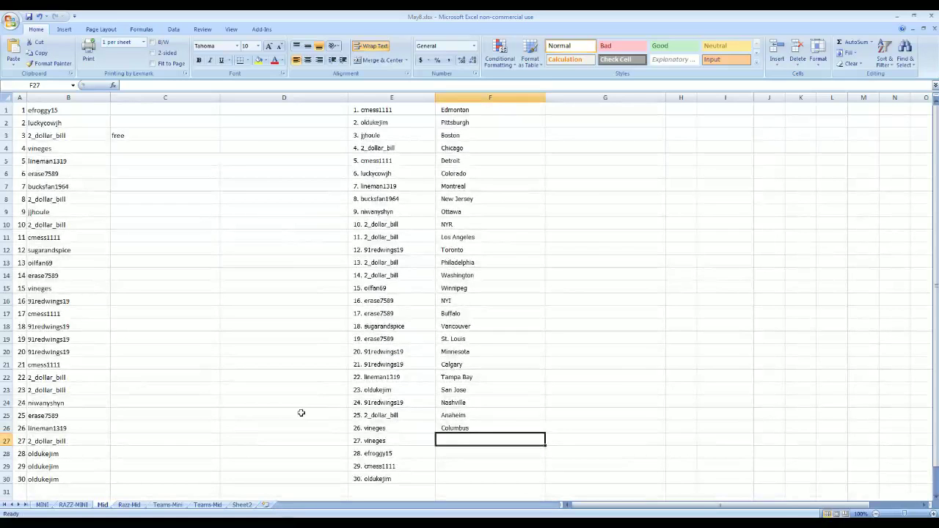
{"action": "type", "text": "Dallas"}
{"action": "key", "text": "Return"}
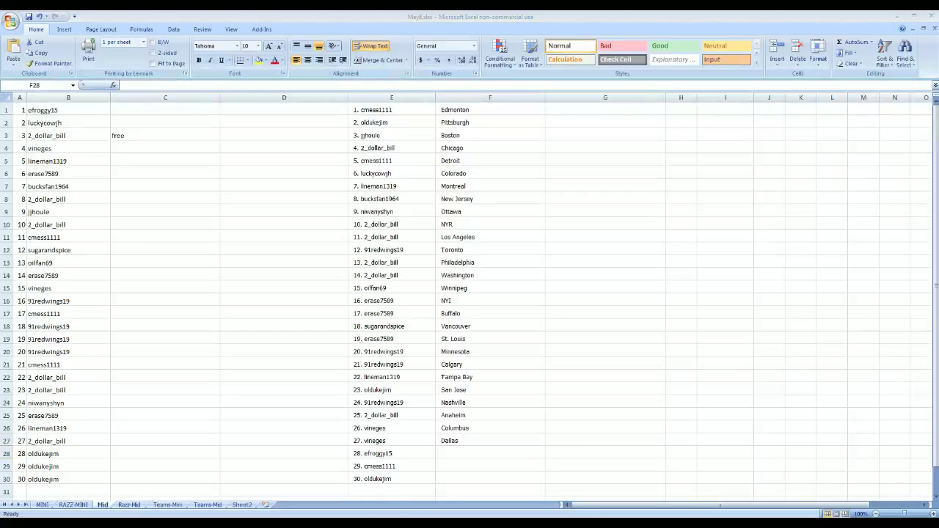
Select the Carolina Hurricanes on the browser's draft board, and enter Carolina in cell F28 of the Excel sheet.
{"action": "left_click", "coordinate": [156, 511]}
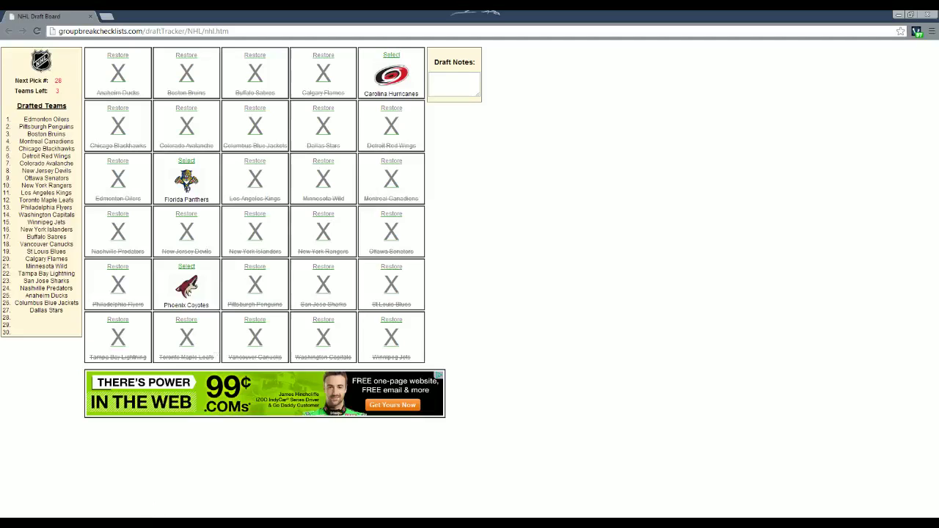
{"action": "left_click", "coordinate": [391, 55]}
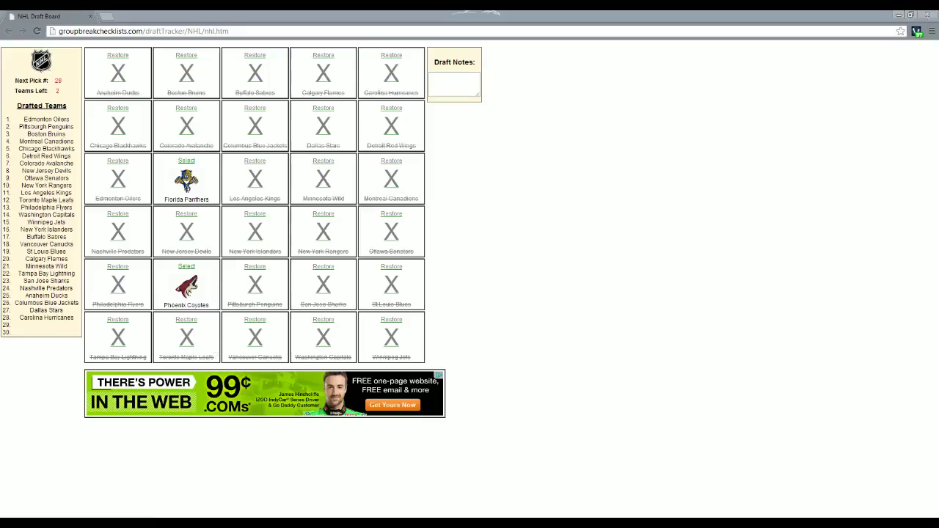
{"action": "key", "text": "alt+Tab"}
{"action": "type", "text": "Carolina"}
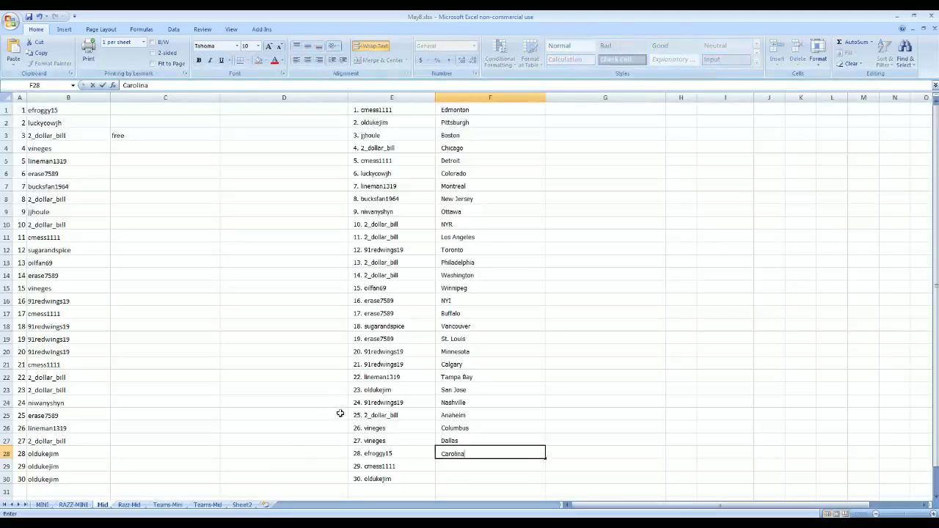
{"action": "key", "text": "Return"}
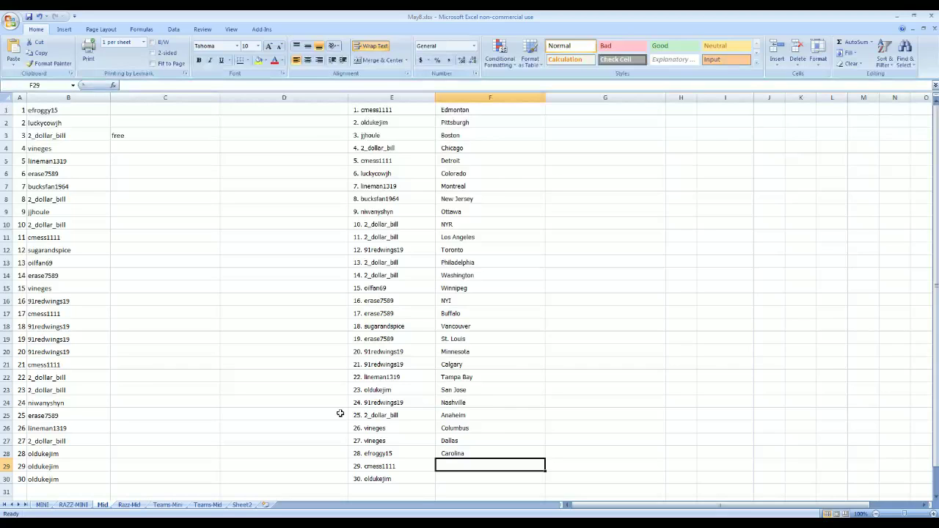
Record the last two picks in the Excel sheet: Phoenix in cell F29 and Florida in cell F30.
{"action": "type", "text": "Phoenix"}
{"action": "key", "text": "Return"}
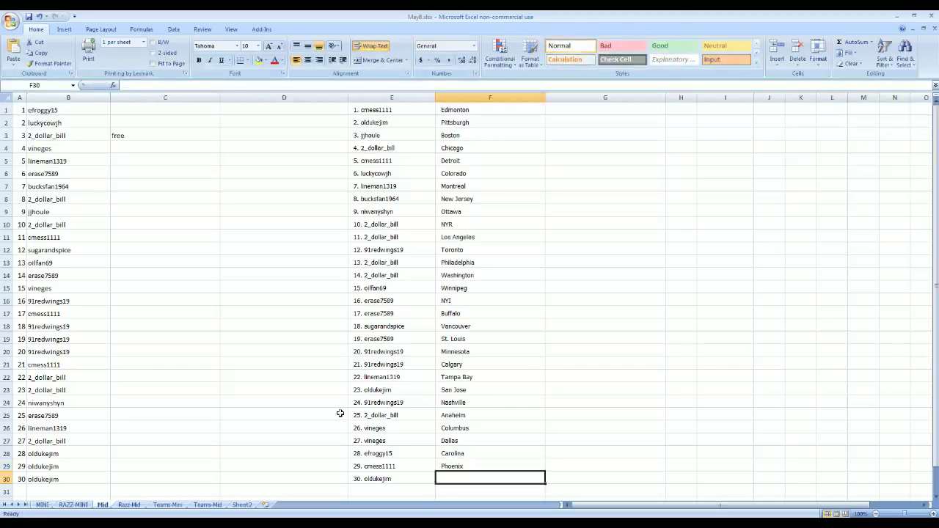
{"action": "type", "text": "Florisa"}
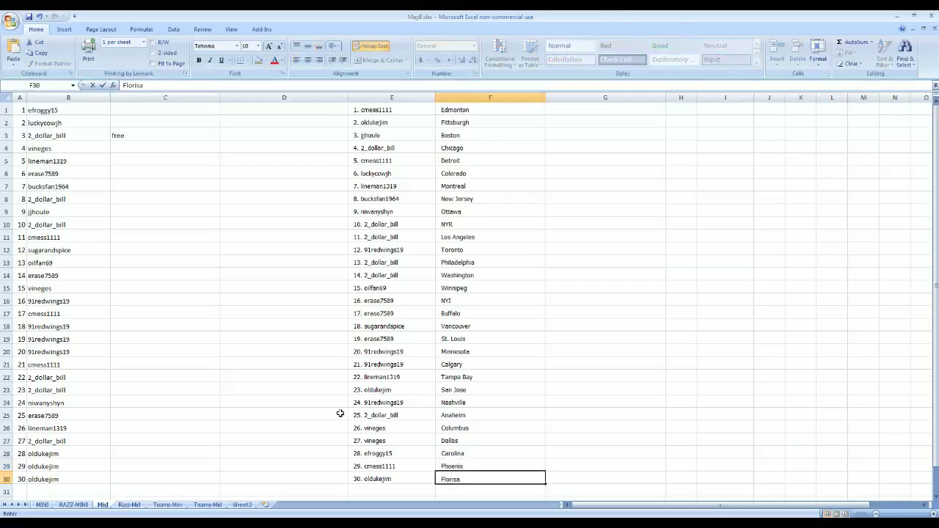
{"action": "key", "text": "BackSpace"}
{"action": "key", "text": "BackSpace"}
{"action": "type", "text": "da"}
{"action": "key", "text": "Return"}
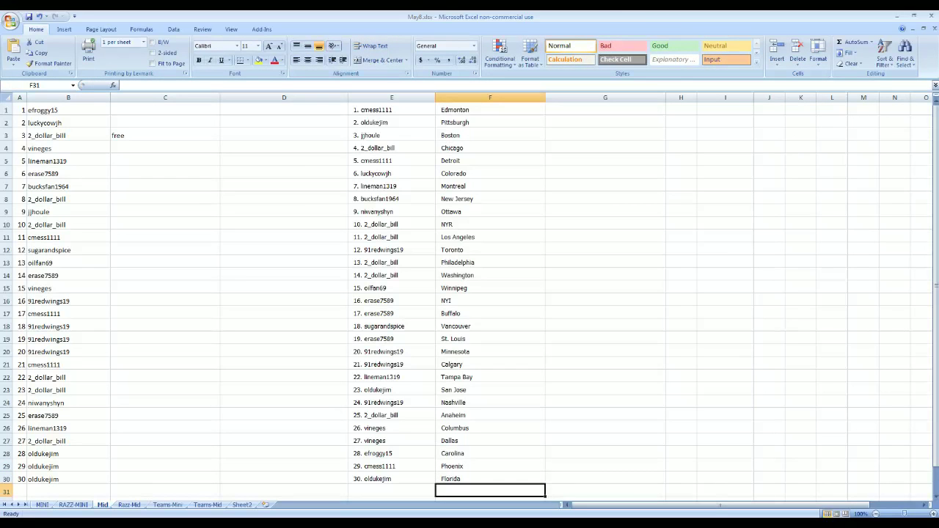
Switch to the browser's draft board and select the Phoenix Coyotes, followed by the Florida Panthers.
{"action": "left_click", "coordinate": [167, 518]}
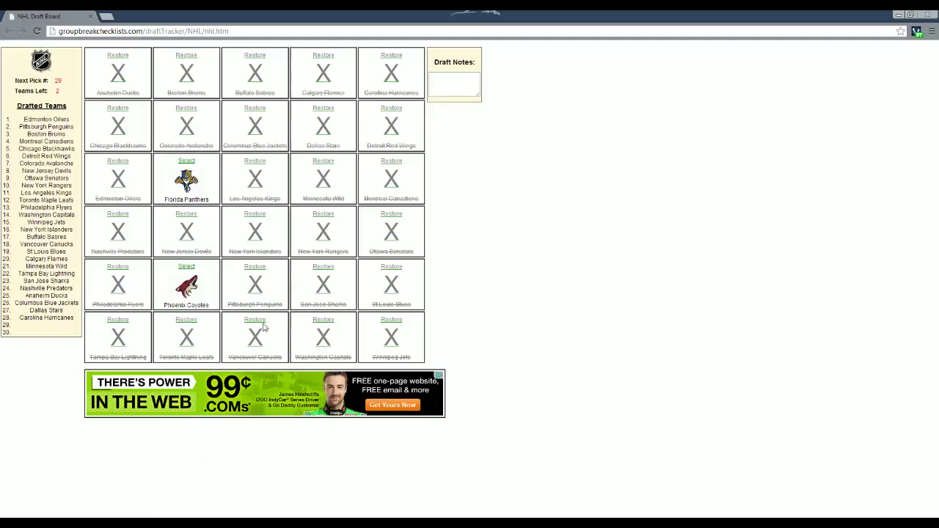
{"action": "left_click", "coordinate": [188, 160]}
{"action": "left_click", "coordinate": [758, 432]}
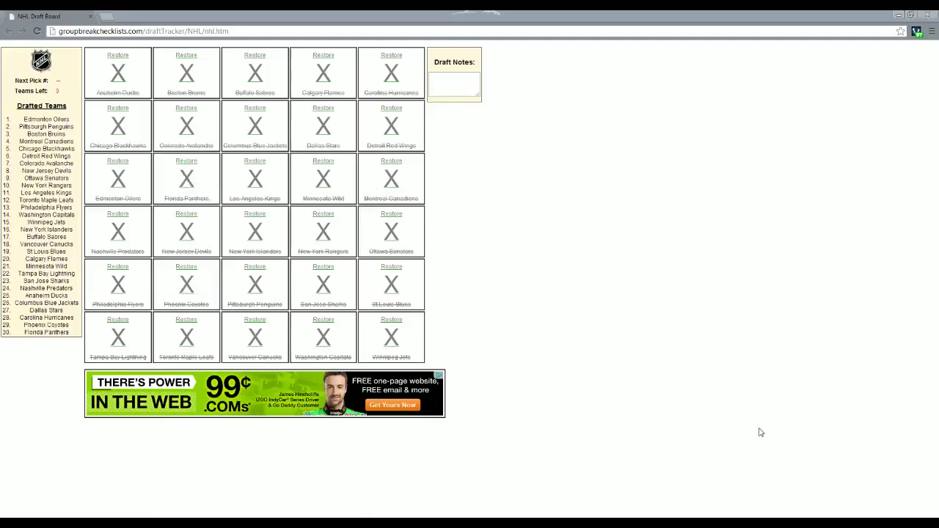